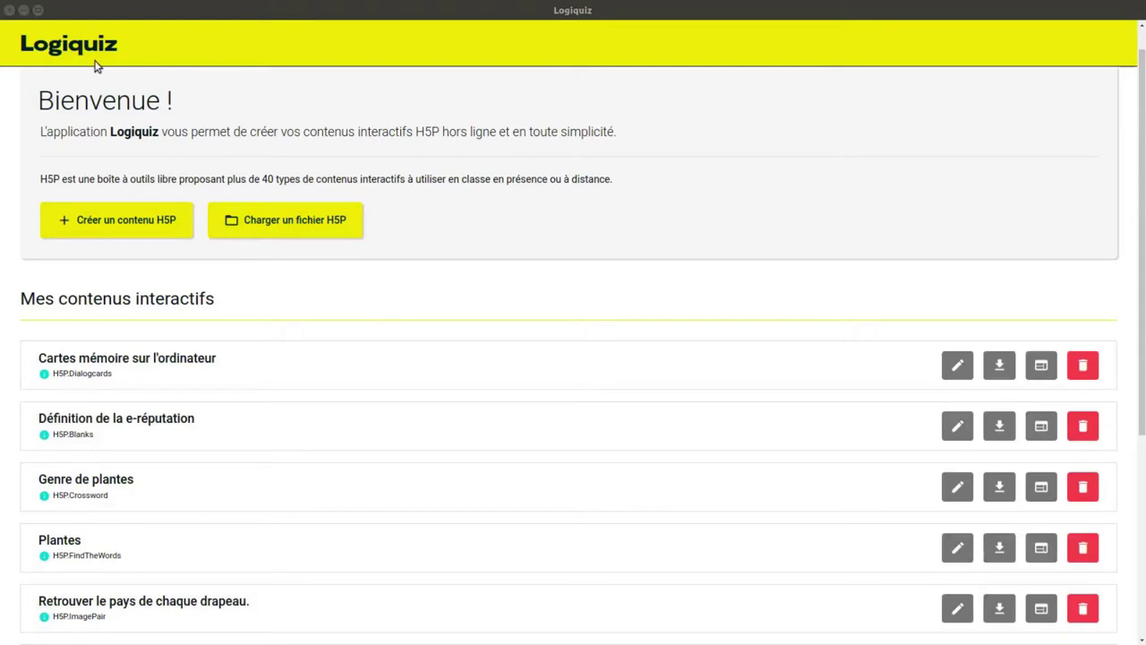
# Step: Create a new H5P content of the Memory Game type, browsing the activity types in A to Z order
pyautogui.click(135, 223)
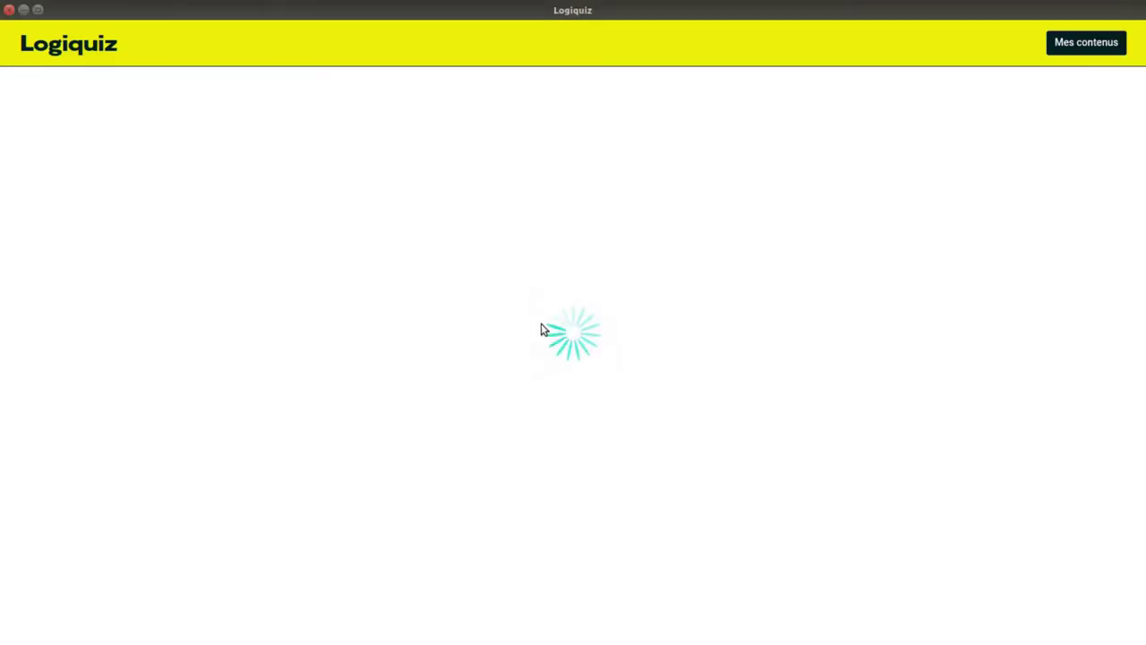
pyautogui.click(564, 230)
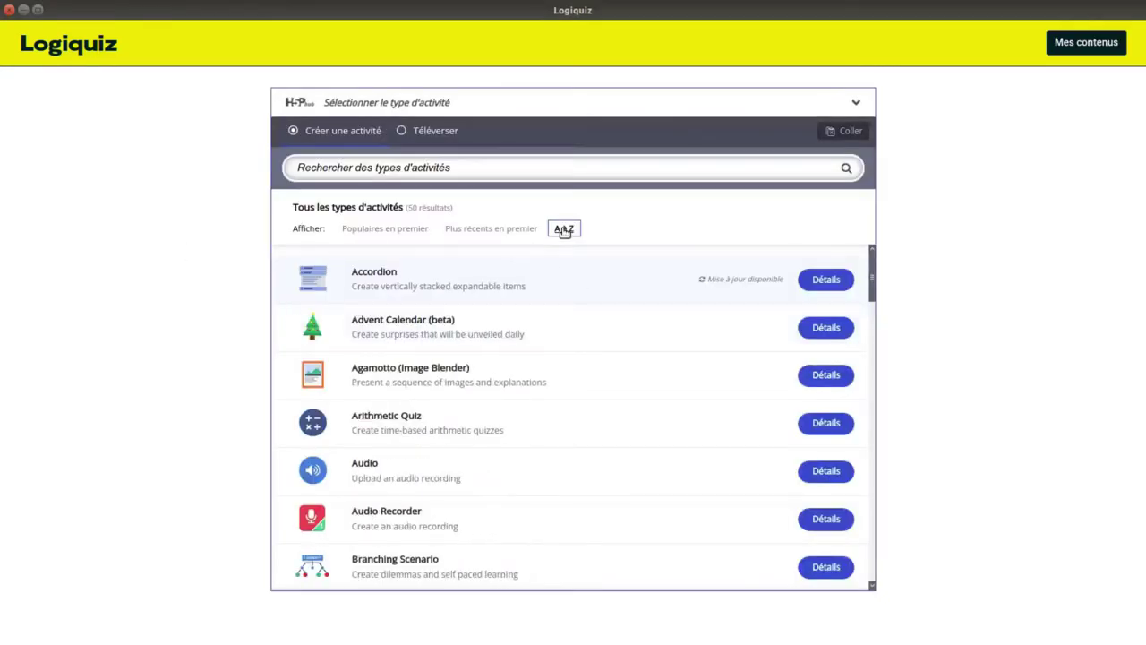
pyautogui.scroll(-5, 425, 358)
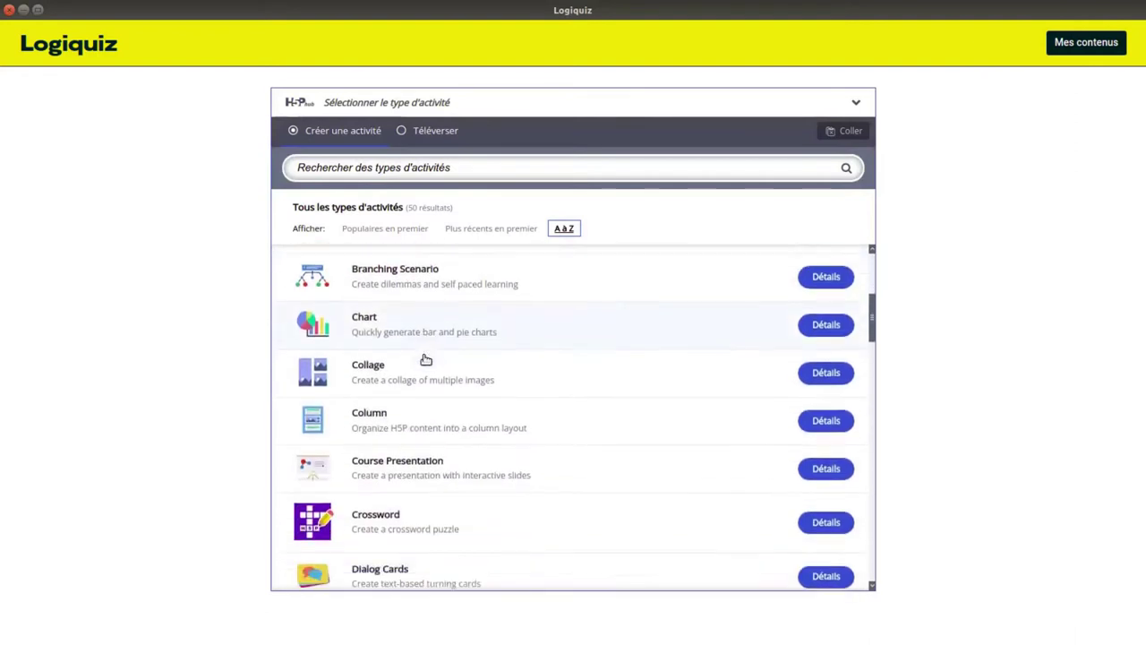
pyautogui.scroll(-10, 425, 359)
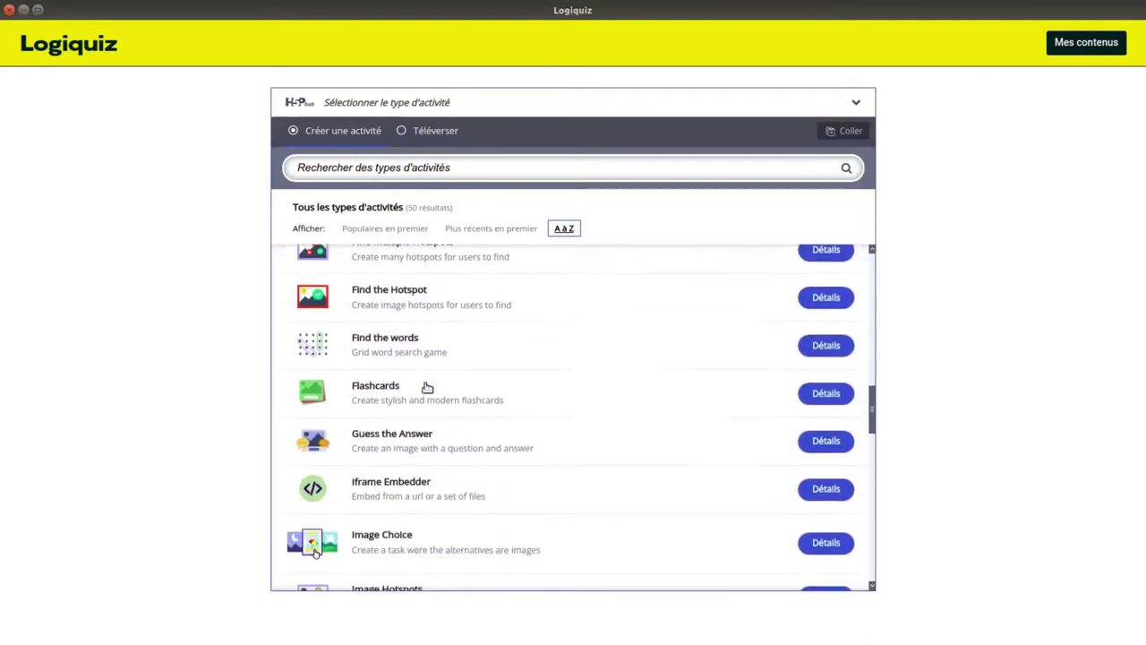
pyautogui.scroll(-10, 427, 387)
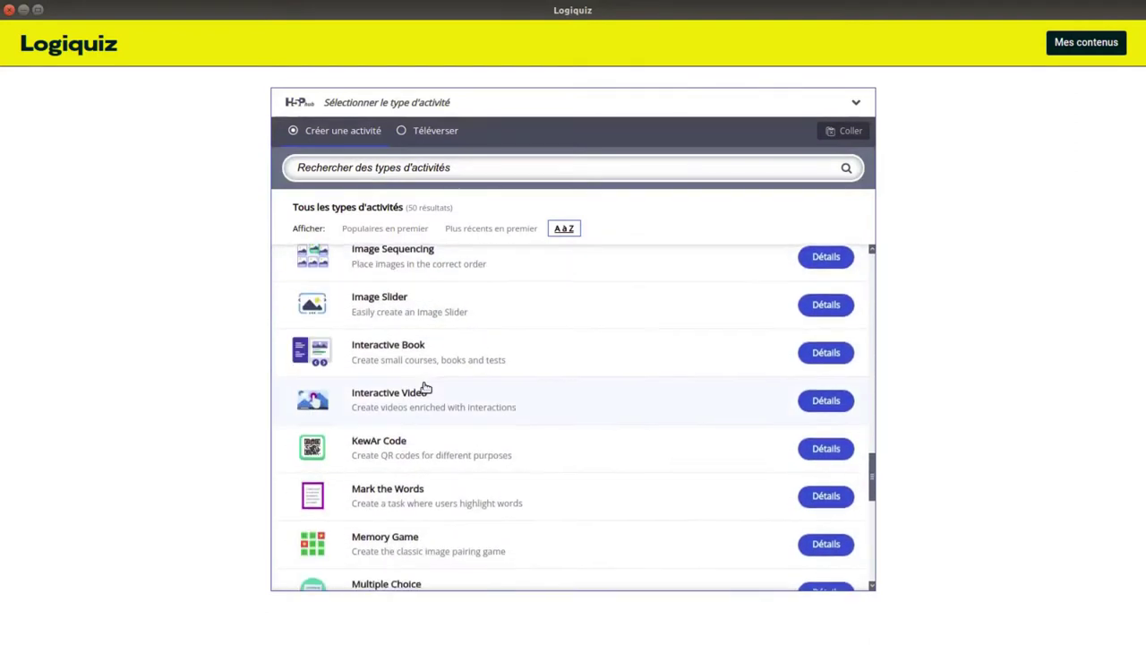
pyautogui.scroll(-4, 425, 386)
pyautogui.click(390, 387)
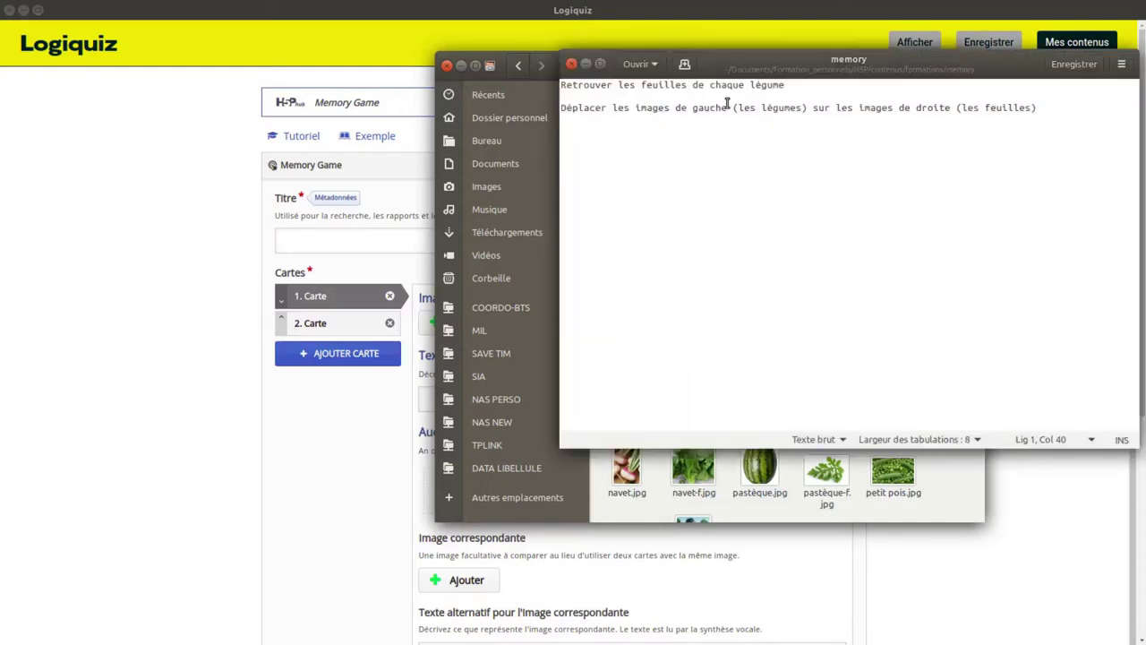
# Step: Copy "Retrouver les feuilles de chaque légume" from the memory text file and use it as the game's title
pyautogui.moveTo(785, 85); pyautogui.dragTo(551, 85)
pyautogui.hotkey('ctrl', 'c')
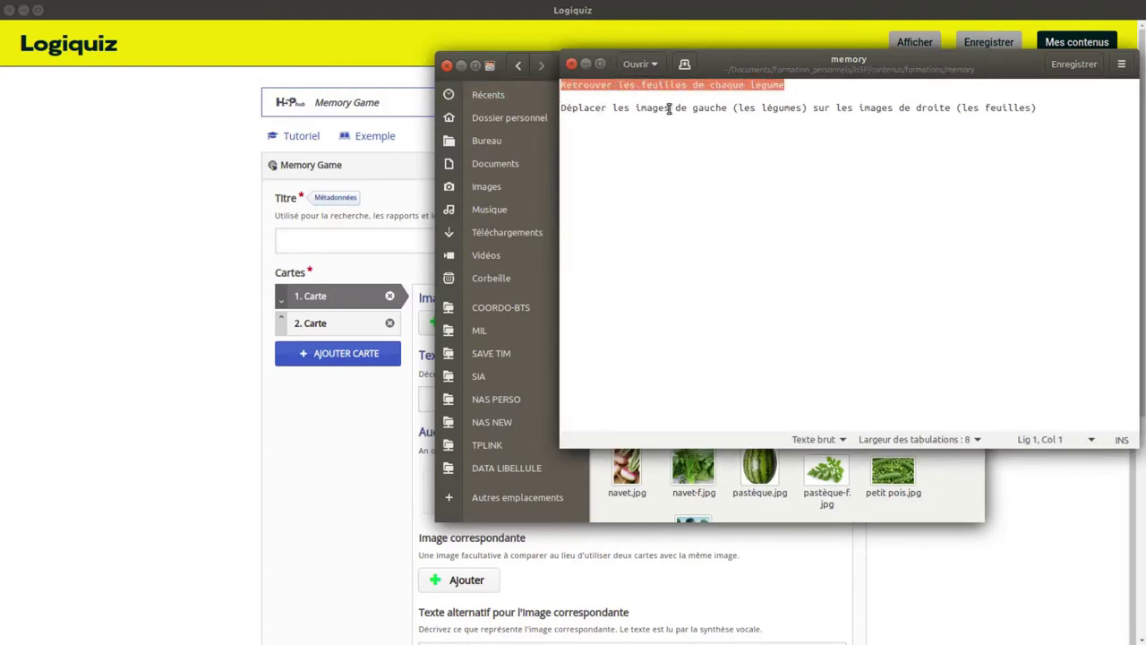
pyautogui.click(586, 64)
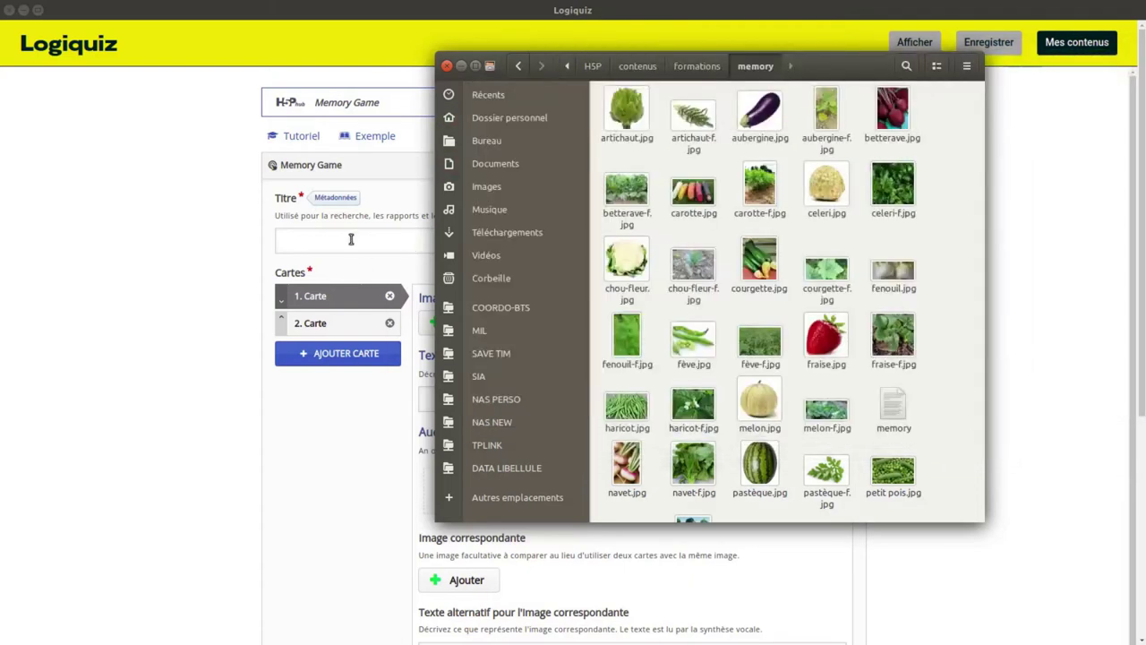
pyautogui.click(350, 239)
pyautogui.hotkey('ctrl', 'v')
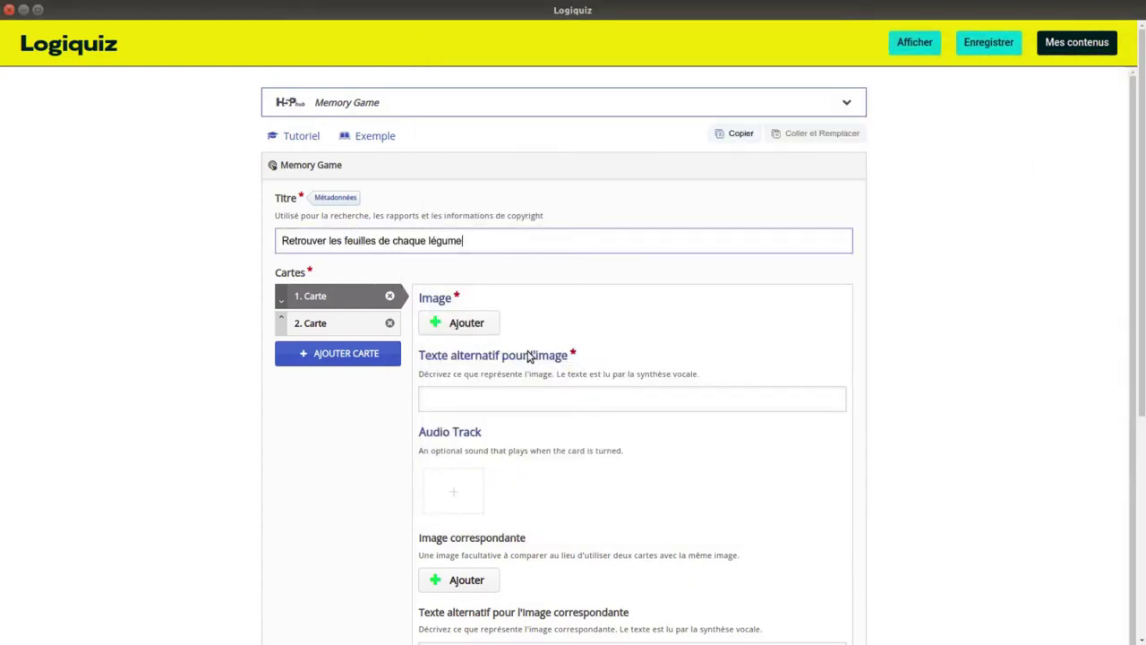
# Step: Add artichaut.jpg from the formations/memory folder as the first card's image, with the alternative text "artichaut"
pyautogui.click(478, 326)
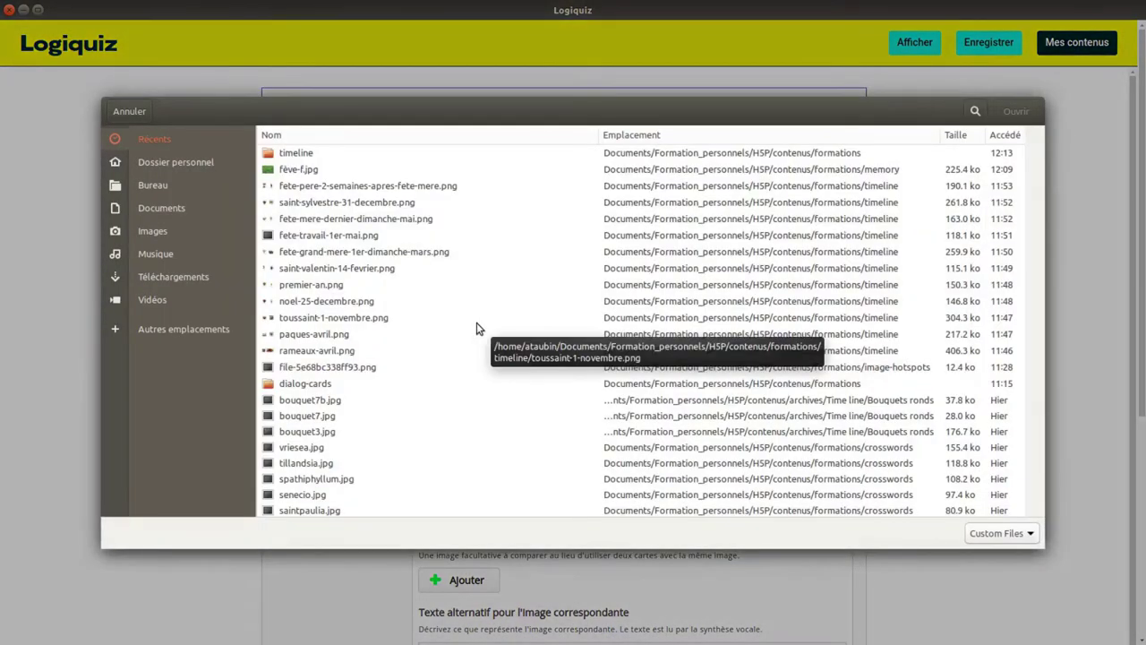
pyautogui.doubleClick(272, 154)
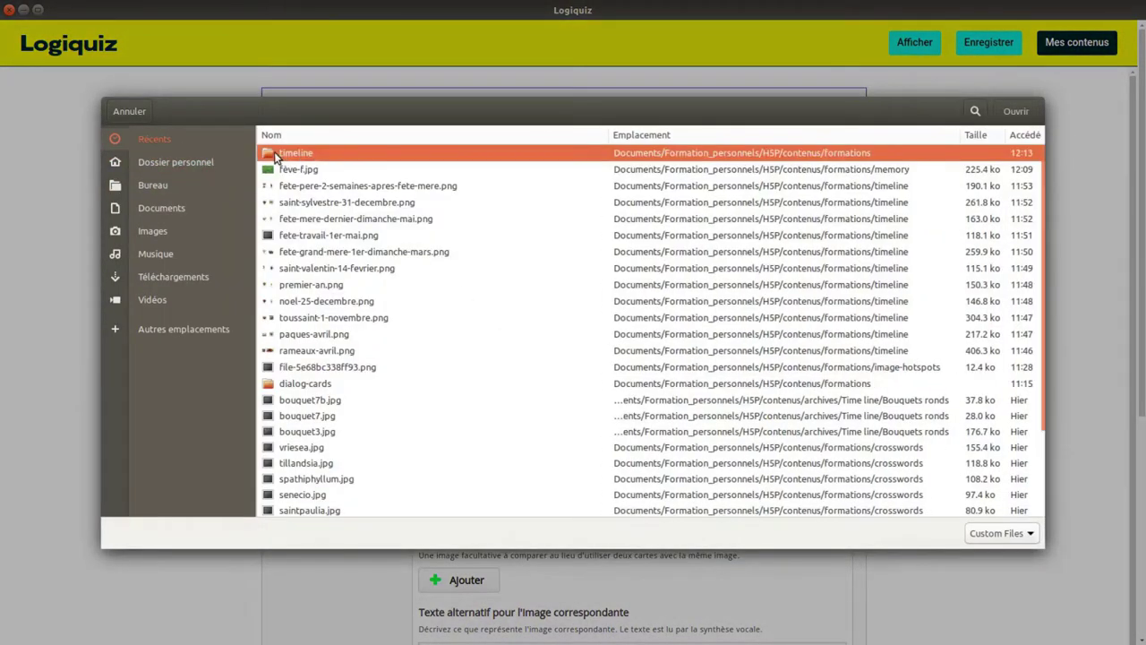
pyautogui.click(625, 141)
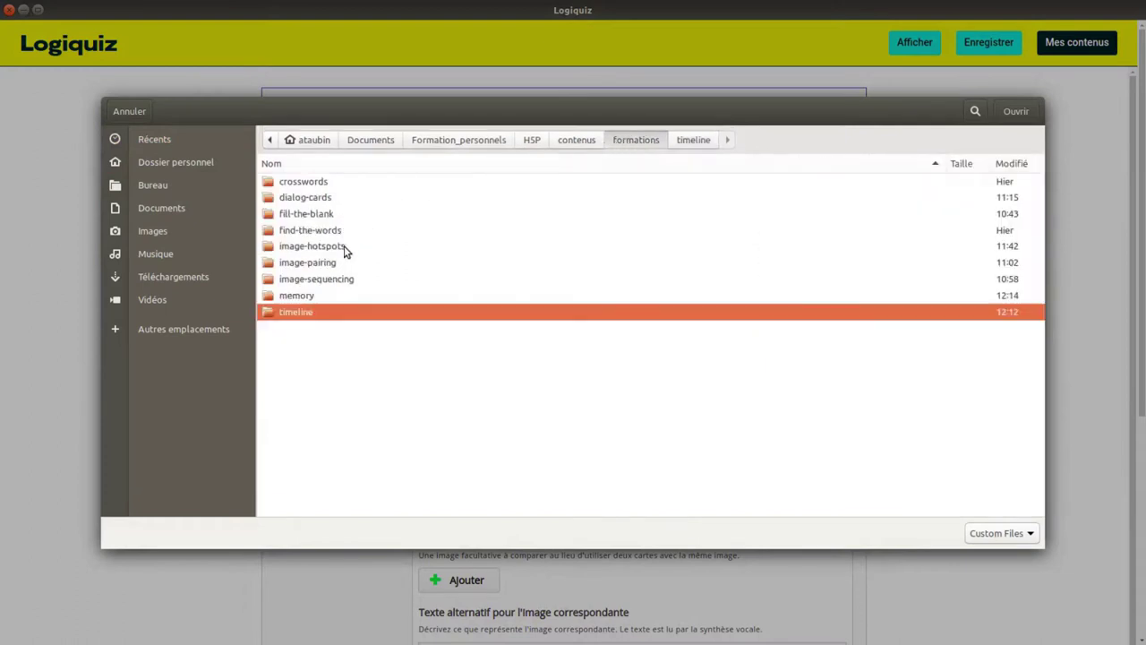
pyautogui.doubleClick(301, 295)
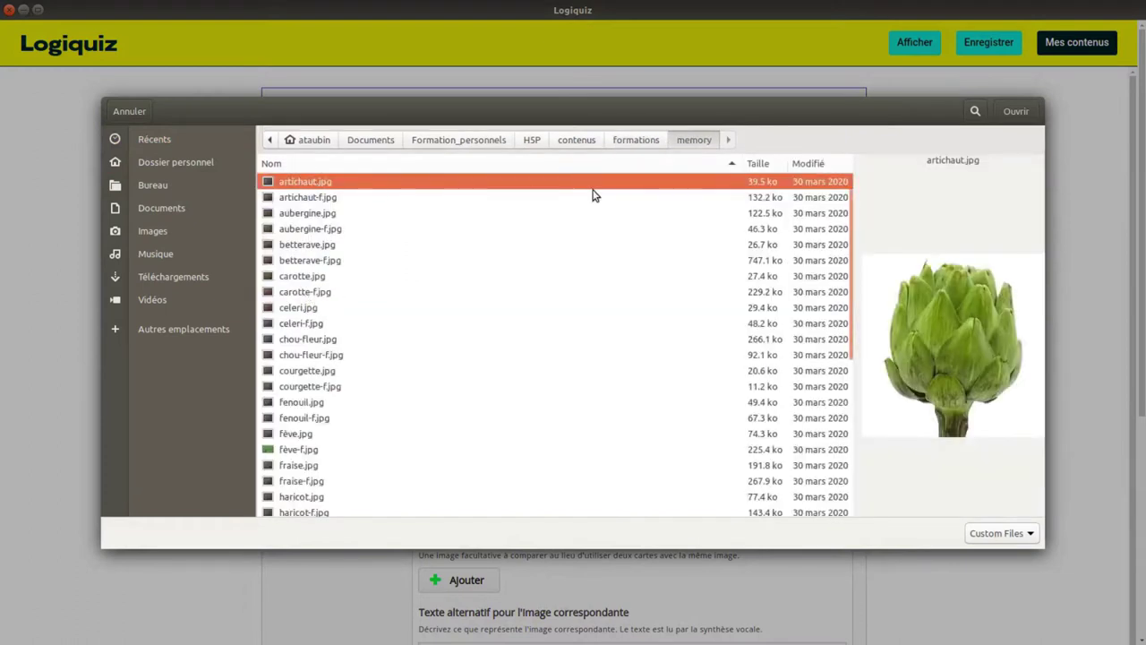
pyautogui.click(1015, 114)
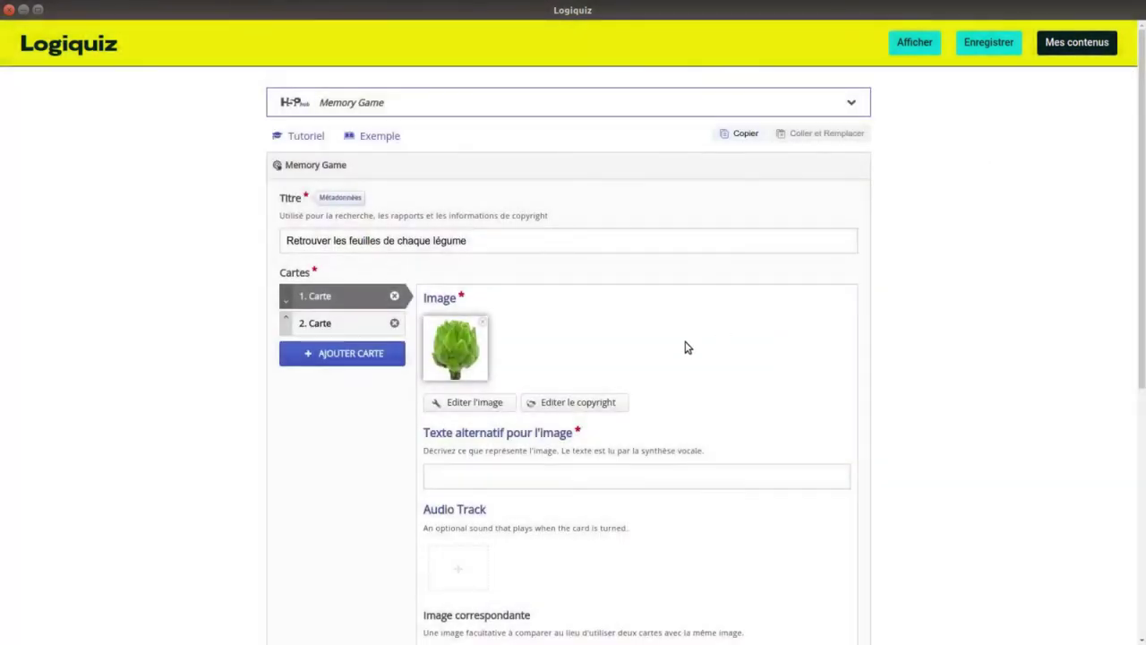
pyautogui.click(478, 472)
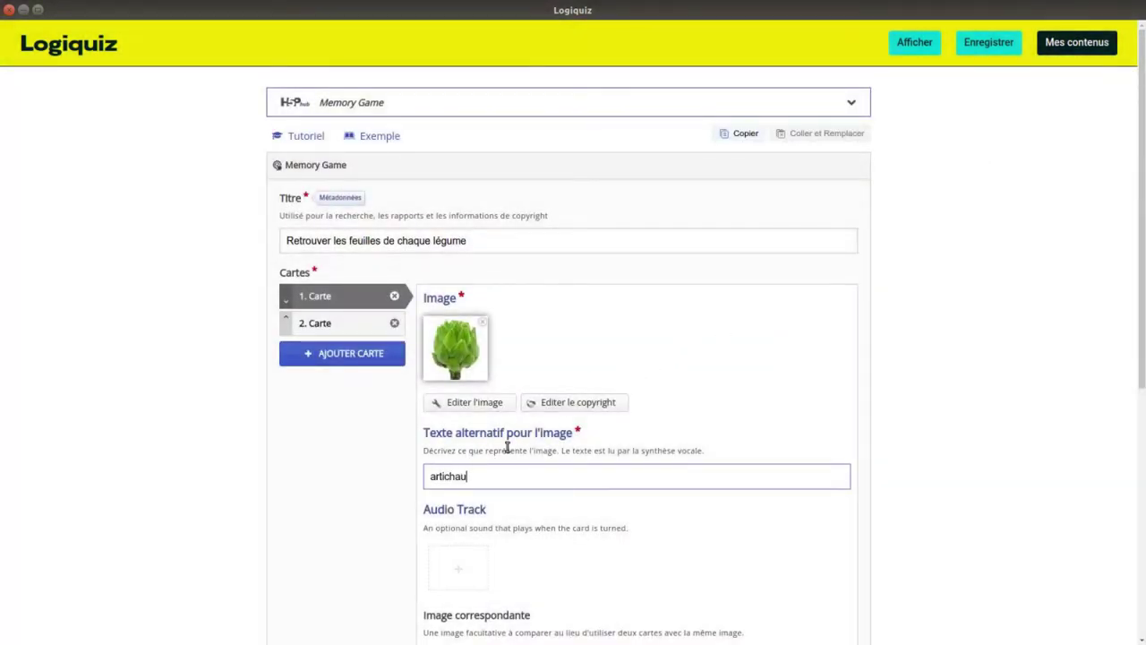
# Step: Add artichaut-f.jpg from the formations/memory folder as the artichaut card's matching image
pyautogui.scroll(-1, 573, 475)
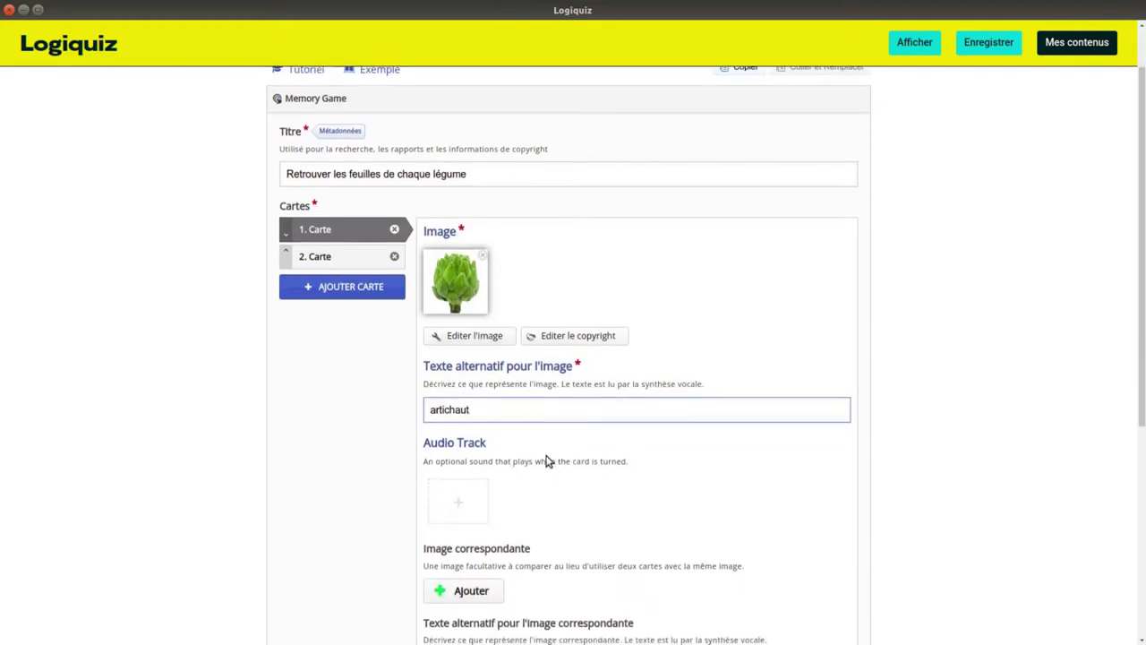
pyautogui.scroll(-1, 573, 475)
pyautogui.click(484, 521)
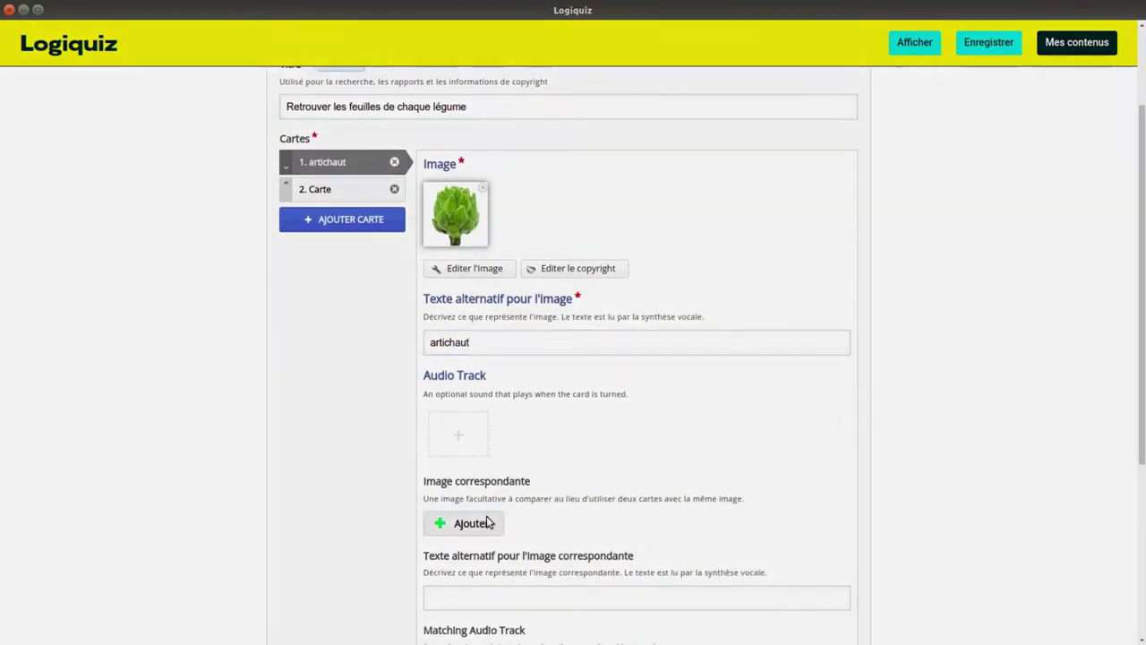
pyautogui.doubleClick(304, 175)
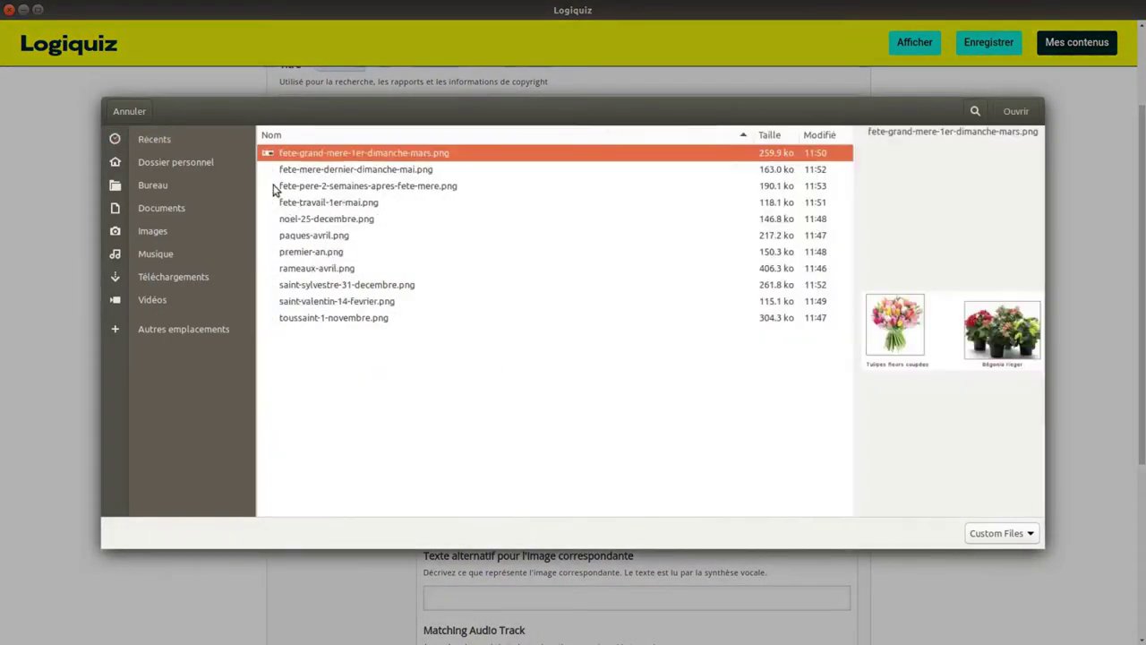
pyautogui.click(631, 143)
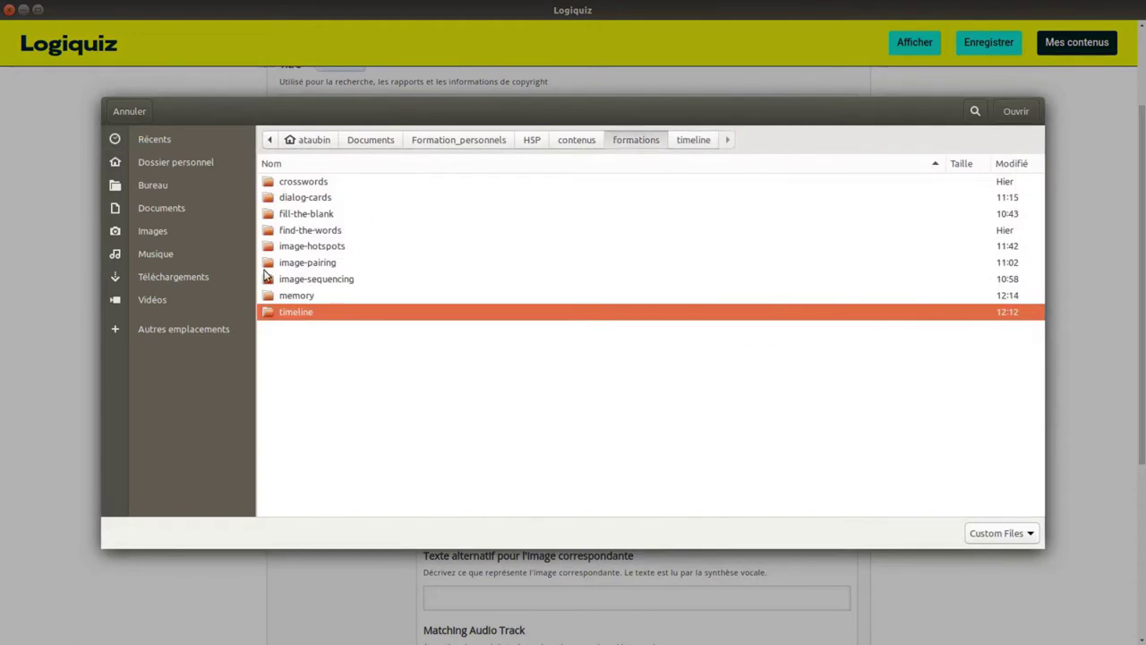
pyautogui.doubleClick(301, 295)
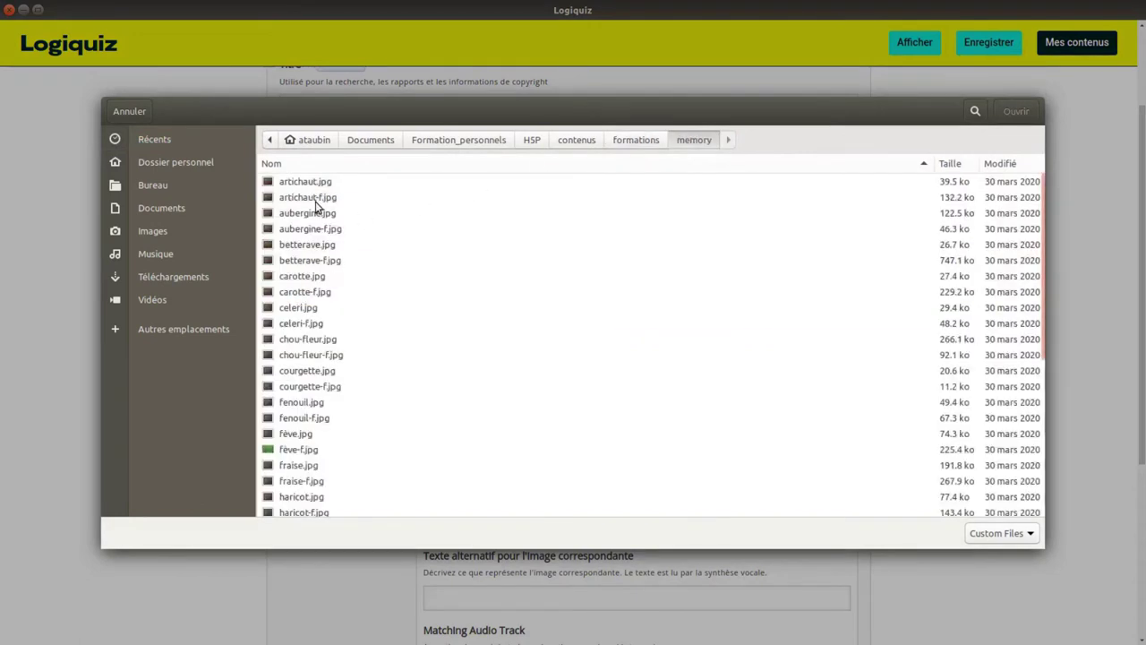
pyautogui.click(316, 198)
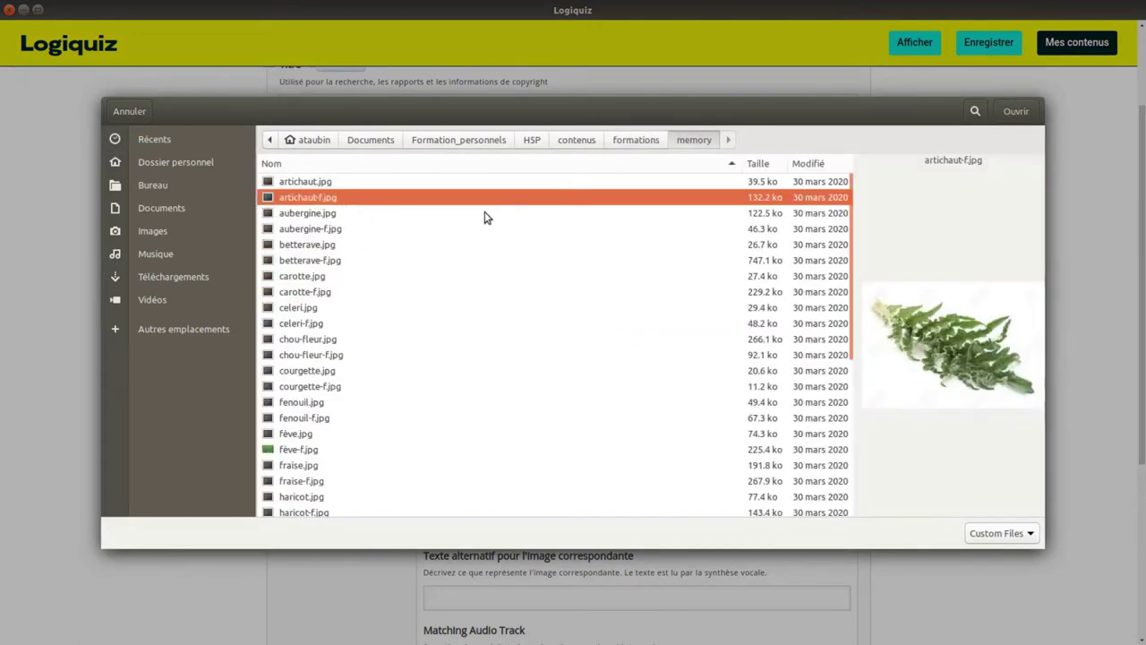
pyautogui.click(1016, 111)
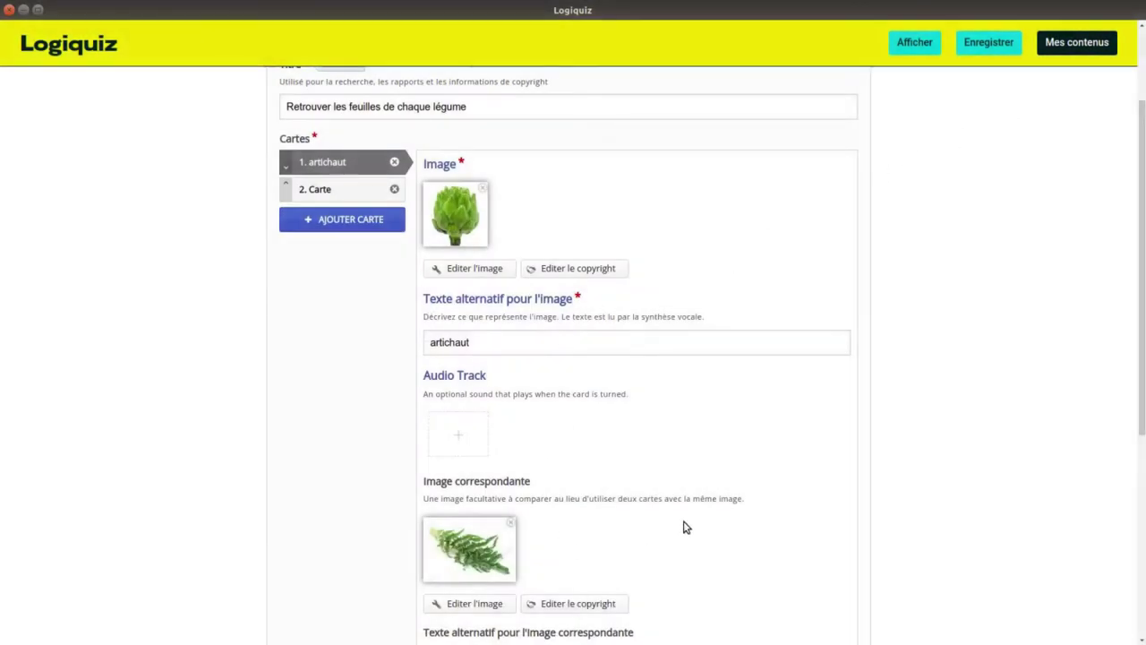
# Step: Review the artichaut card's remaining optional fields and open the second card for editing
pyautogui.scroll(-3, 683, 527)
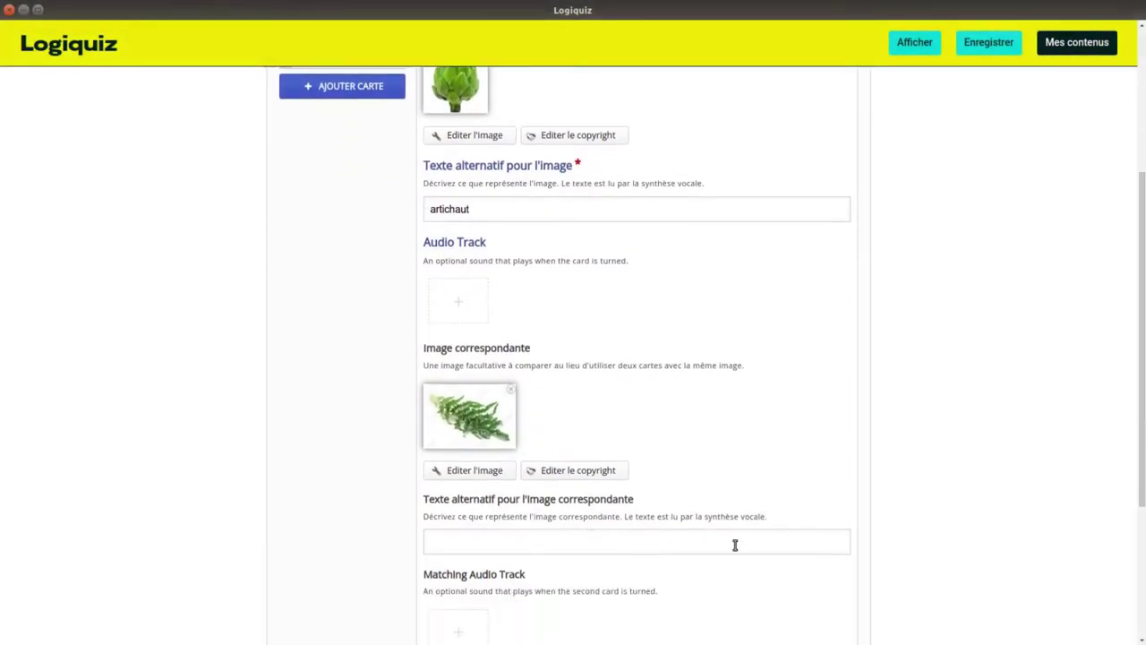
pyautogui.scroll(-1, 698, 556)
pyautogui.scroll(4, 630, 517)
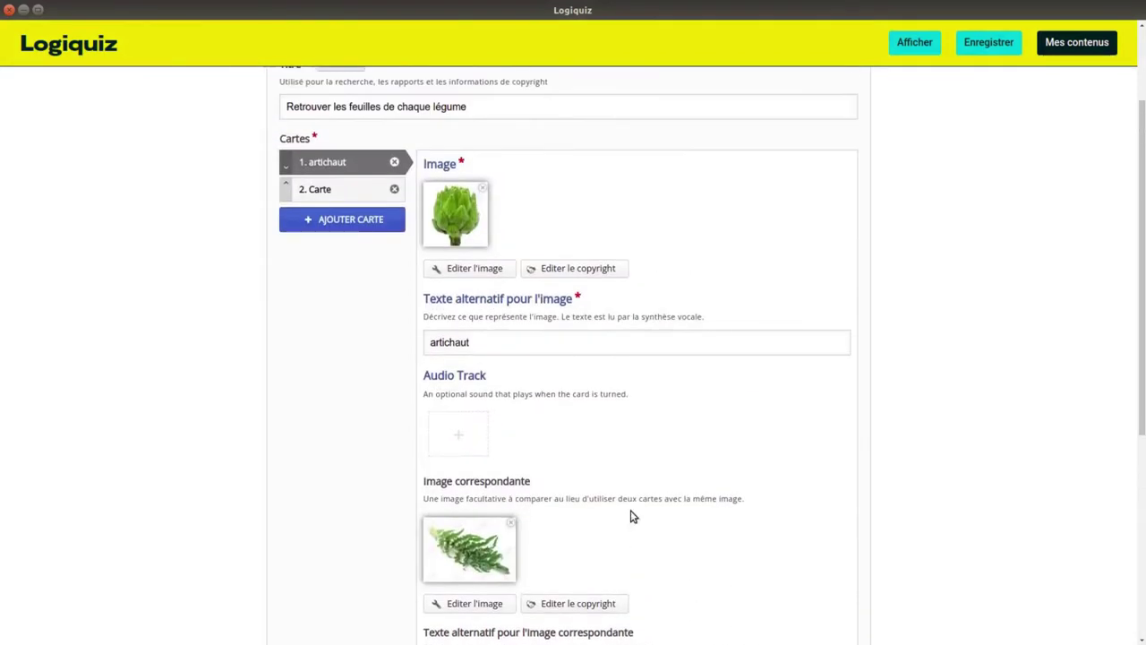
pyautogui.click(354, 190)
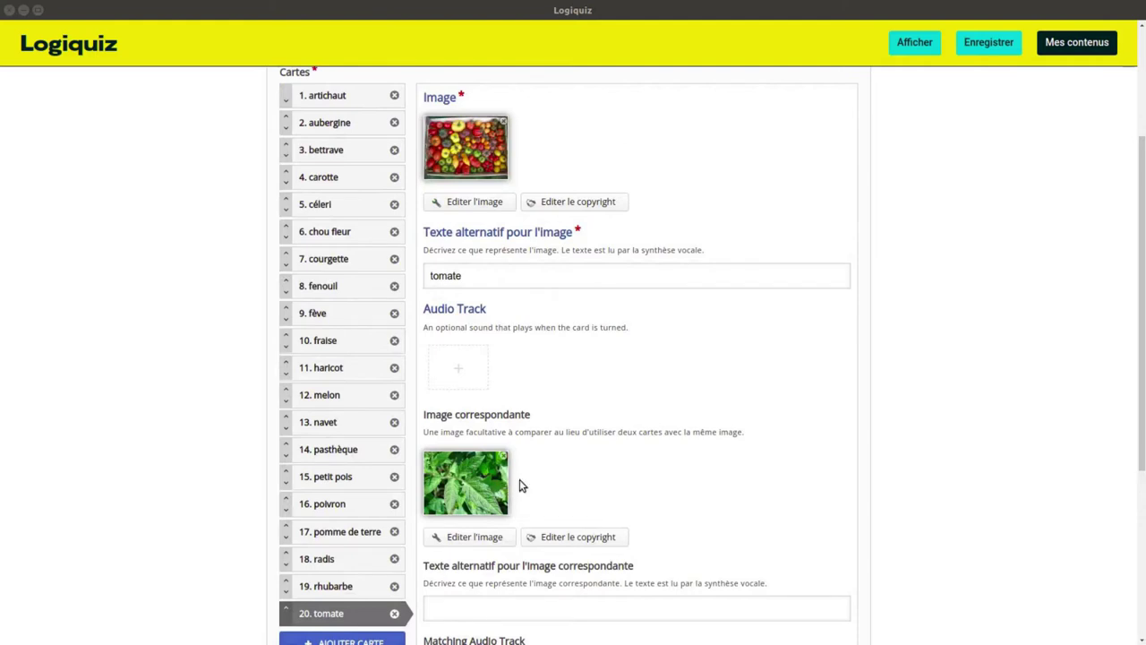
# Step: Expand the Options et textes section and examine the editable Memory Game texts
pyautogui.scroll(-5, 584, 450)
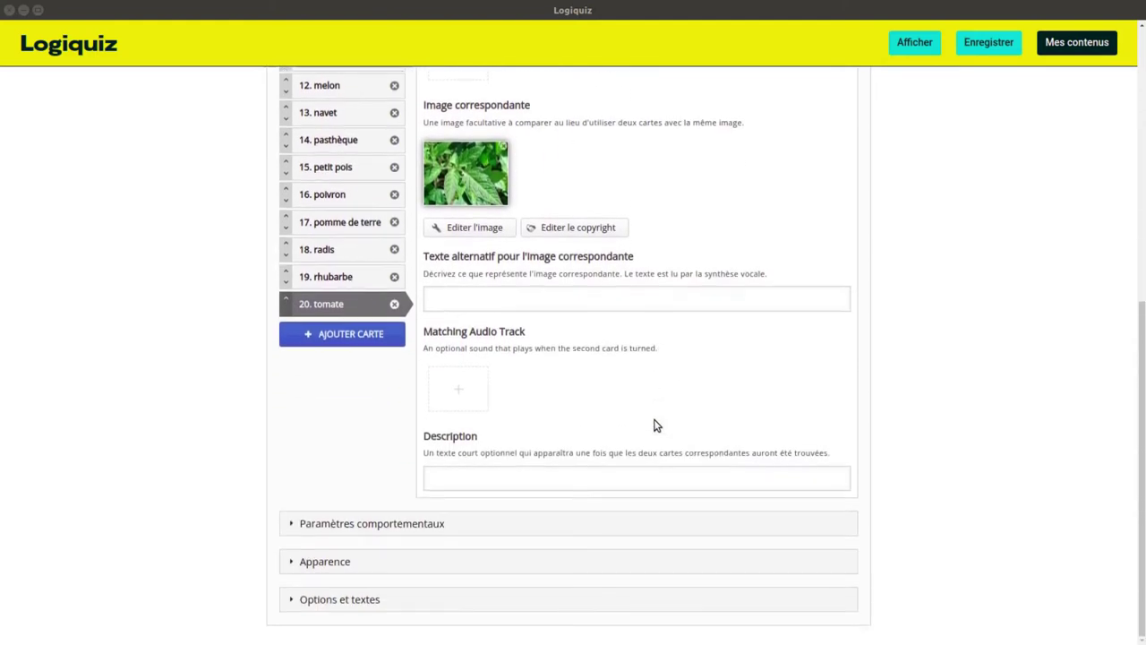
pyautogui.click(290, 599)
pyautogui.scroll(-4, 514, 552)
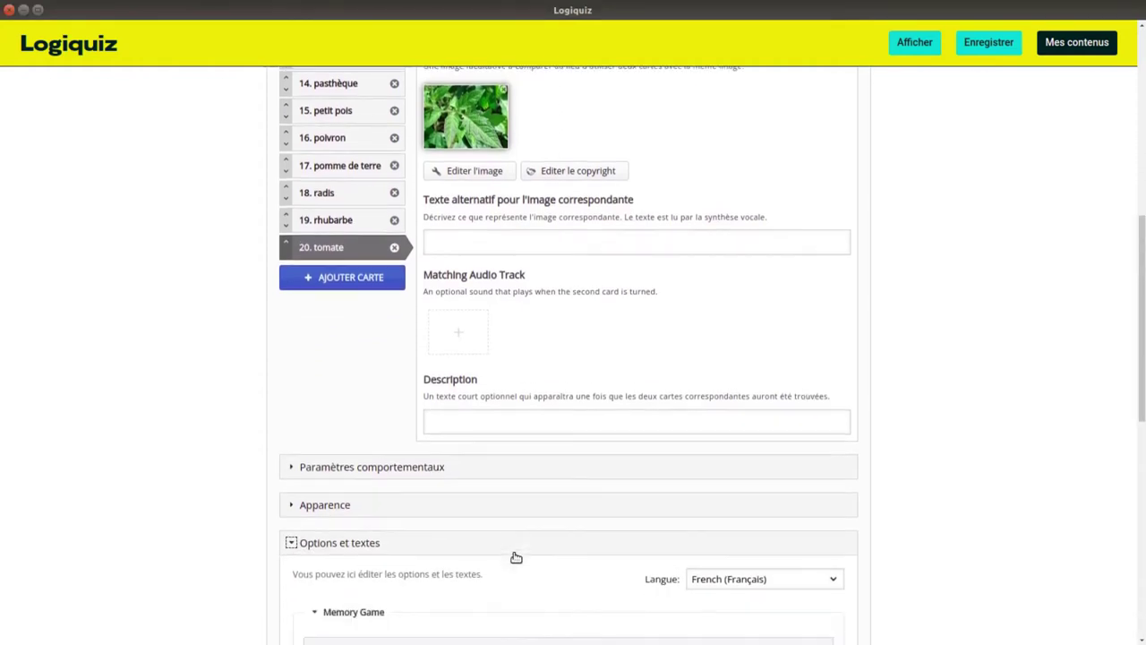
pyautogui.scroll(-4, 544, 391)
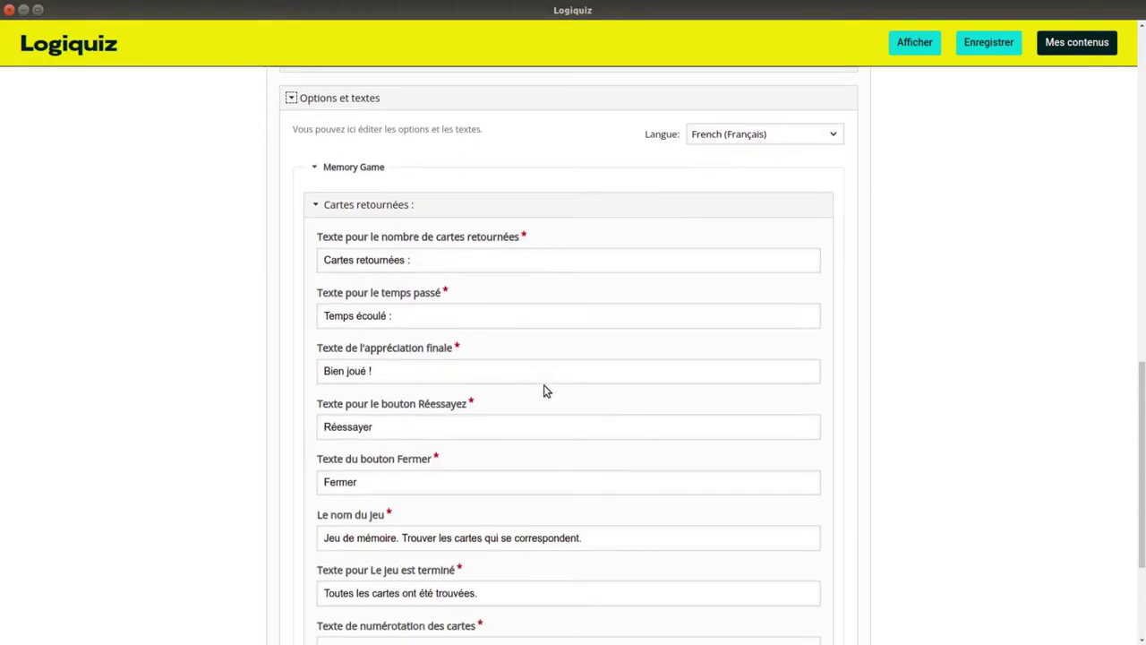
pyautogui.scroll(4, 540, 392)
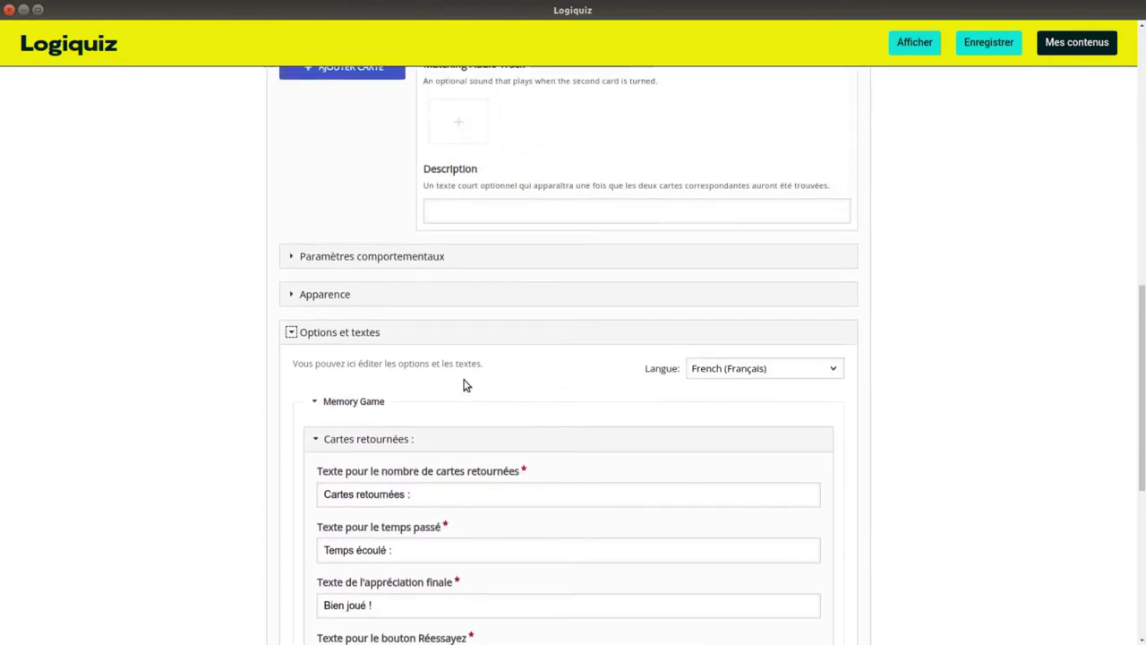
# Step: Expand the behavioural settings and examine the option for the number of cards to use
pyautogui.click(290, 257)
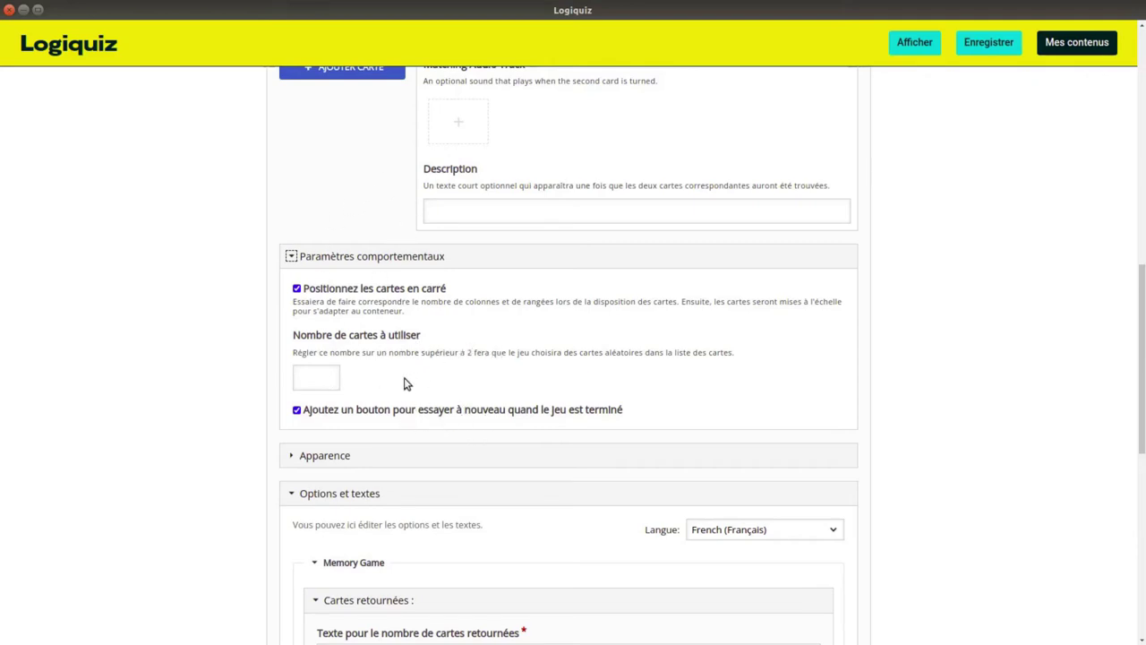
pyautogui.click(328, 373)
pyautogui.scroll(-2, 898, 445)
# Step: Preview the memory game and flip the second card of the first row and the fourth card of the second row
pyautogui.scroll(8, 899, 440)
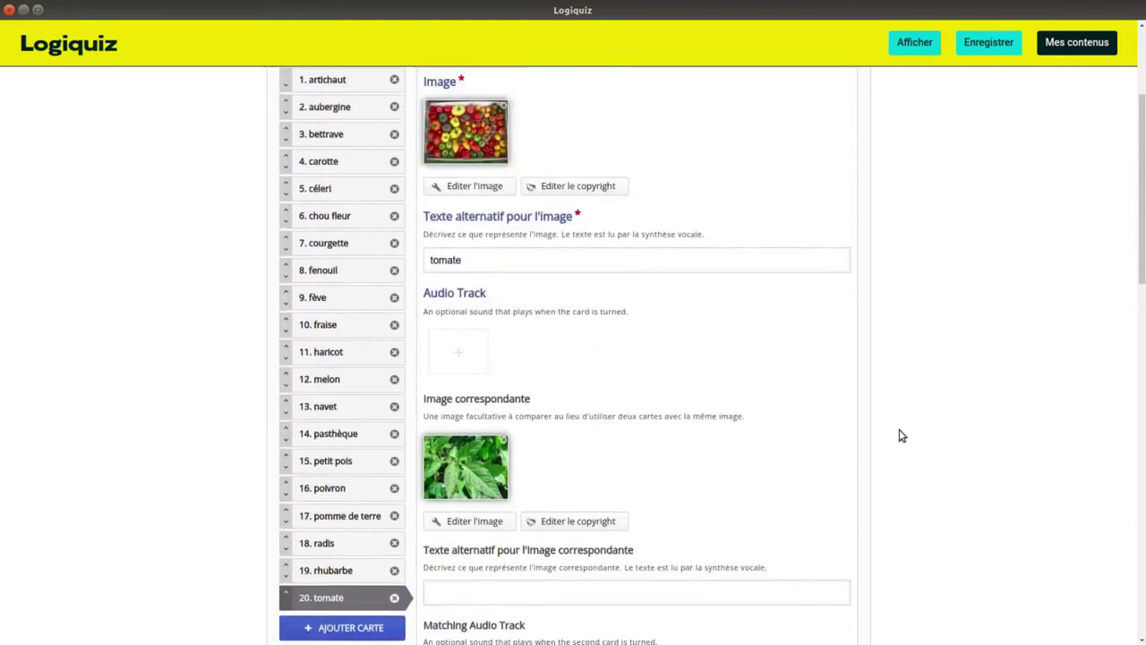
pyautogui.scroll(3, 900, 434)
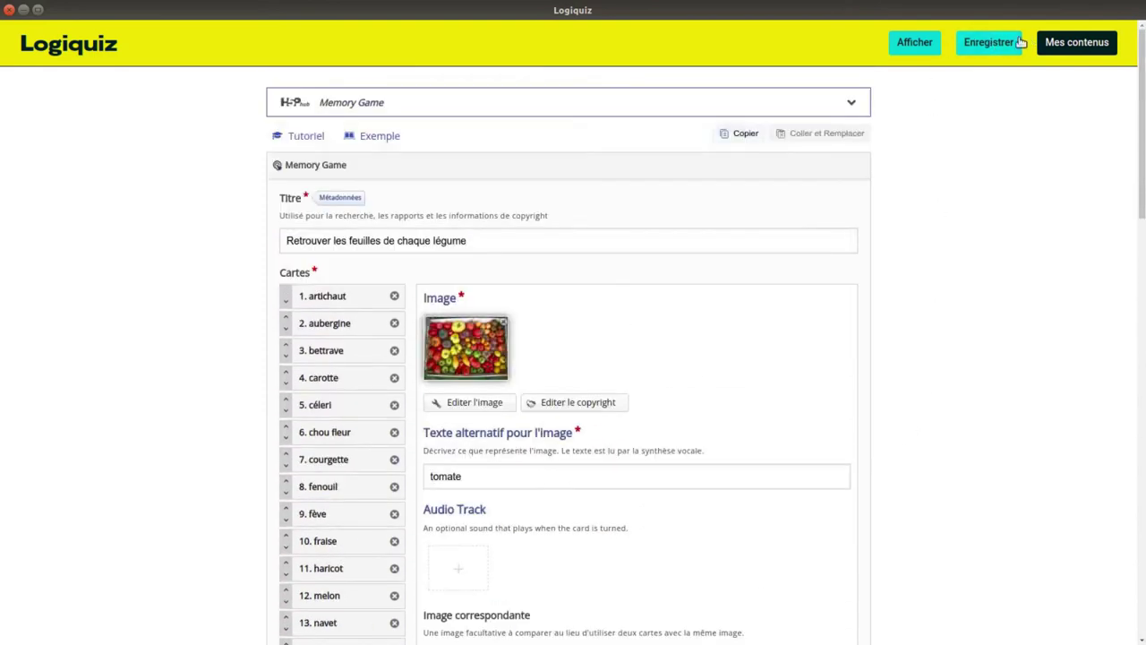
pyautogui.click(913, 42)
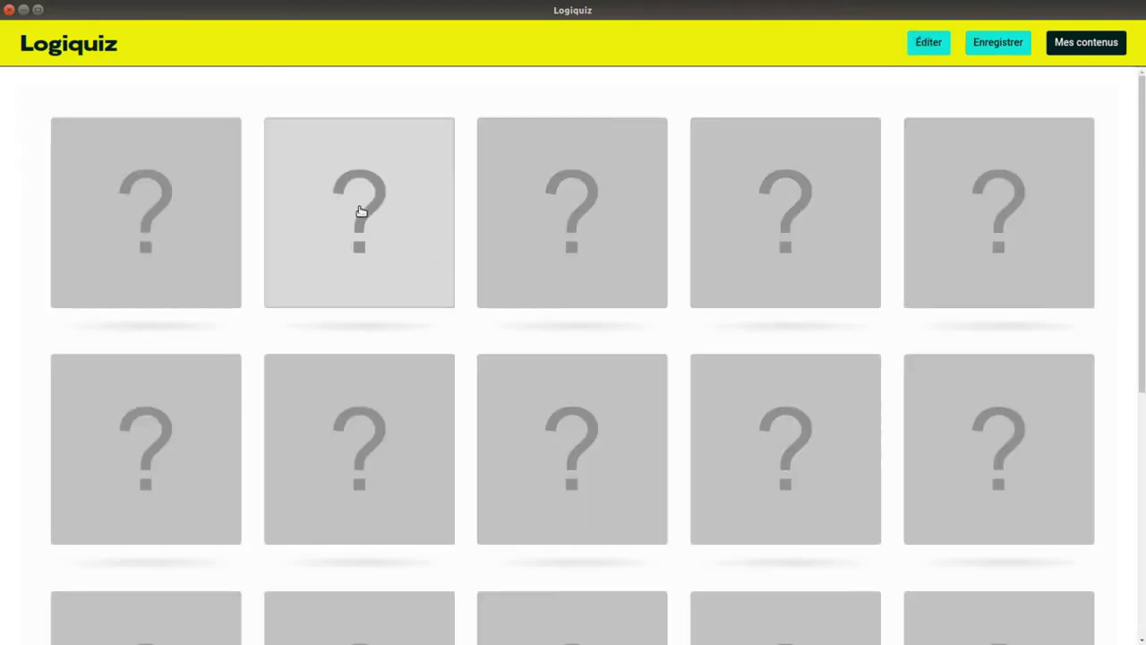
pyautogui.click(361, 211)
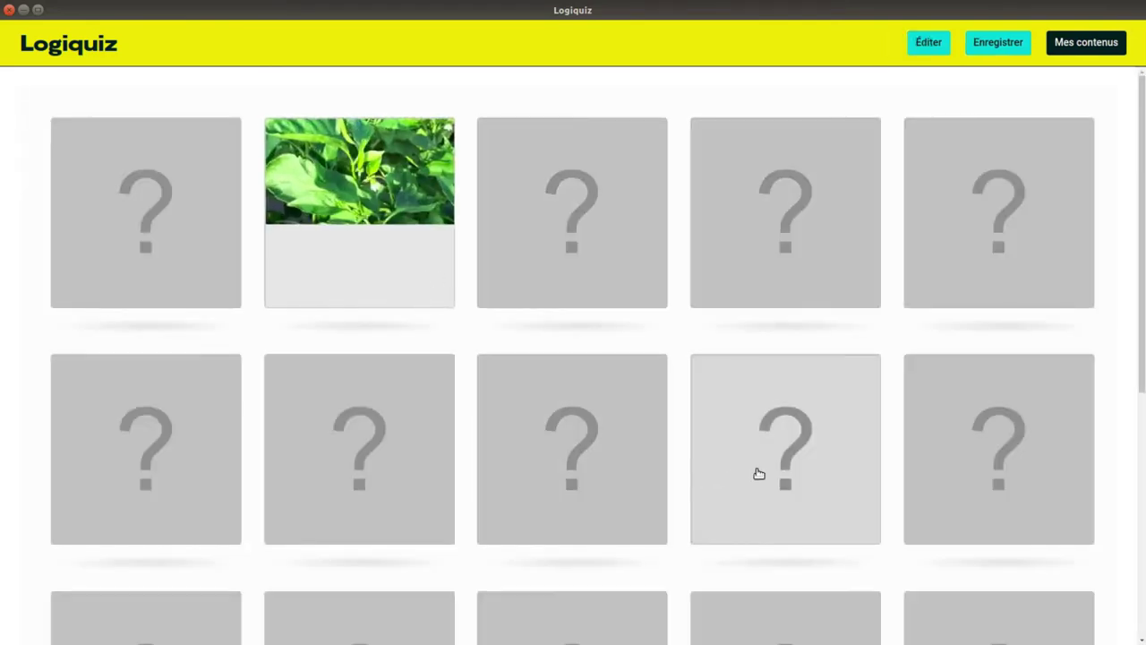
pyautogui.click(758, 473)
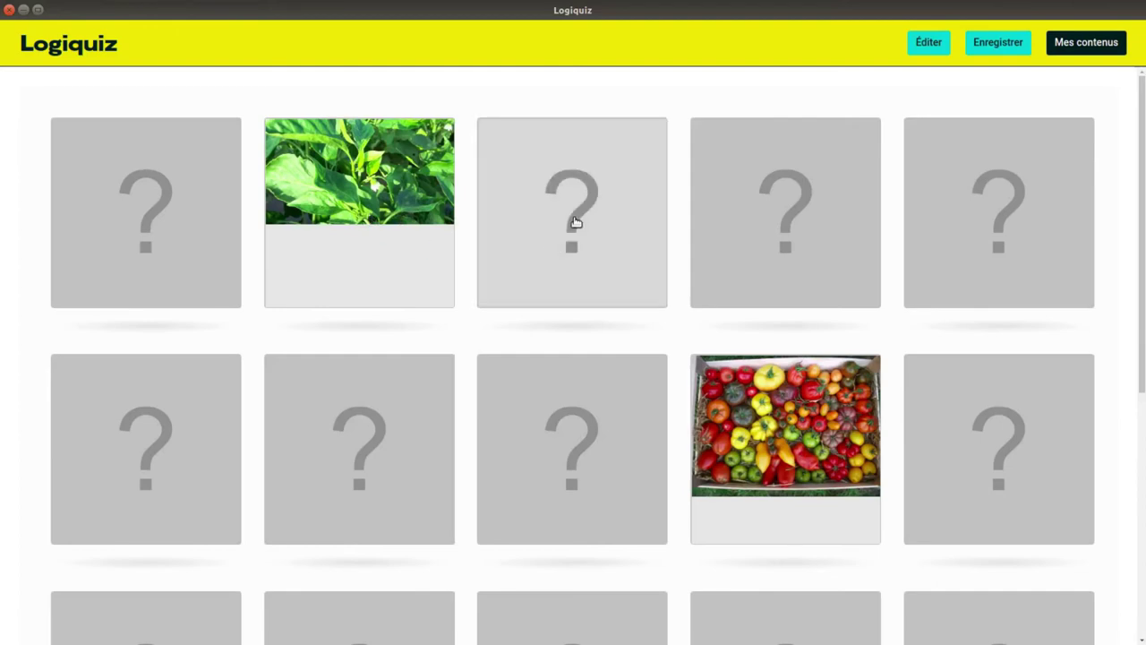
# Step: Test the memory game preview by flipping three more pairs of cards, ending with the tomato leaves and the tomatoes in the second row
pyautogui.click(582, 255)
pyautogui.click(380, 428)
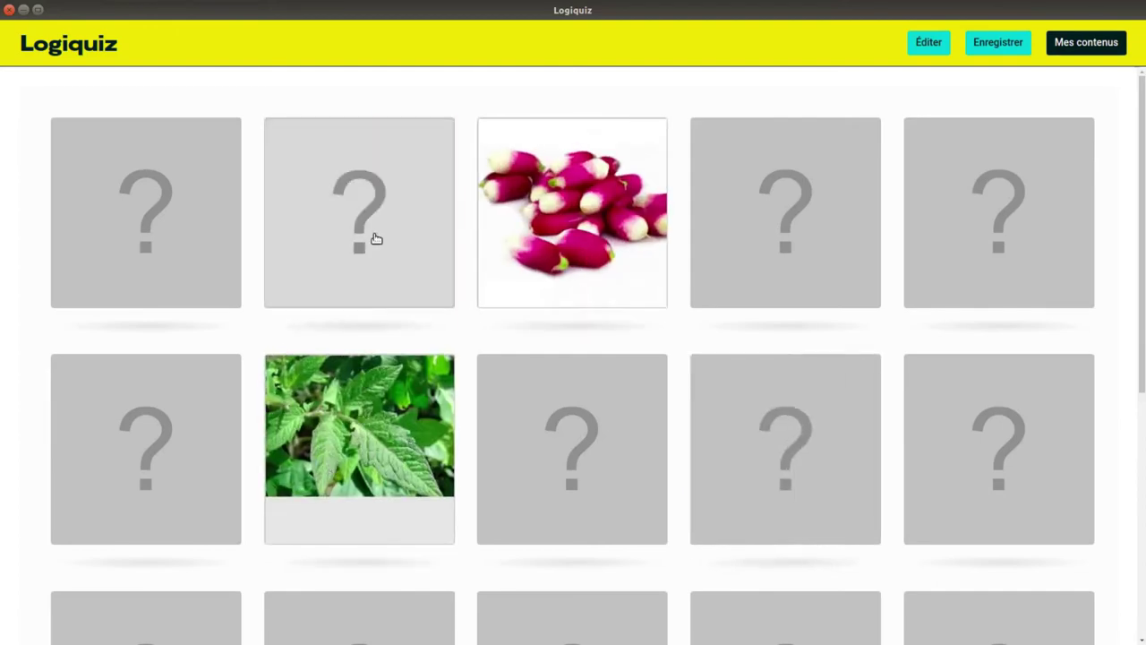
pyautogui.click(394, 252)
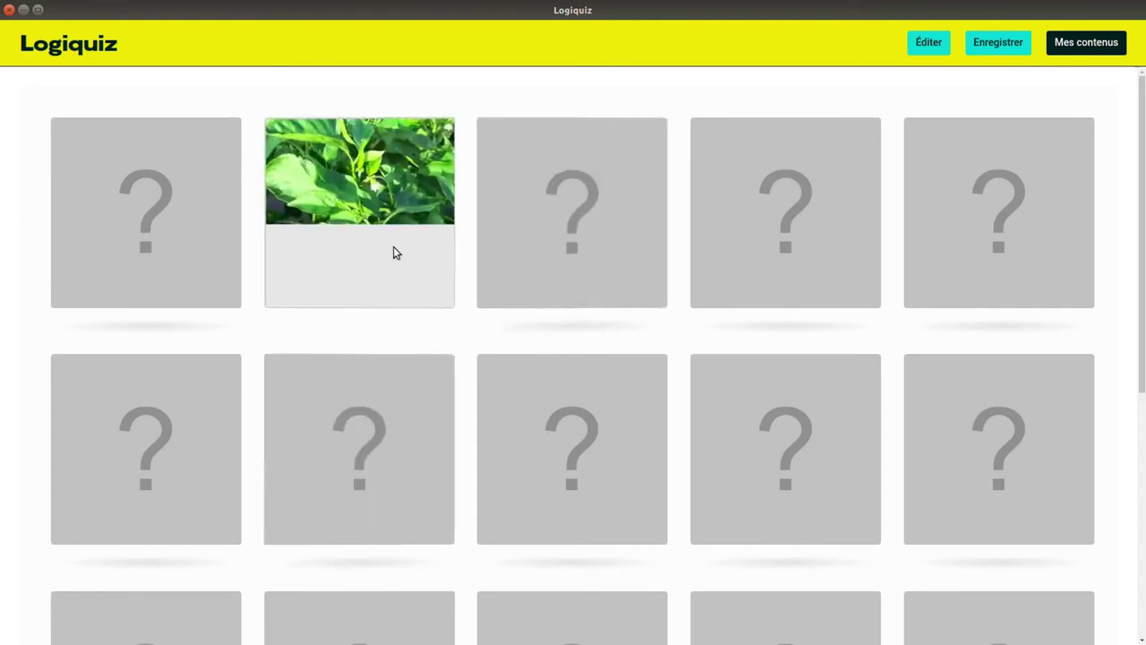
pyautogui.click(748, 415)
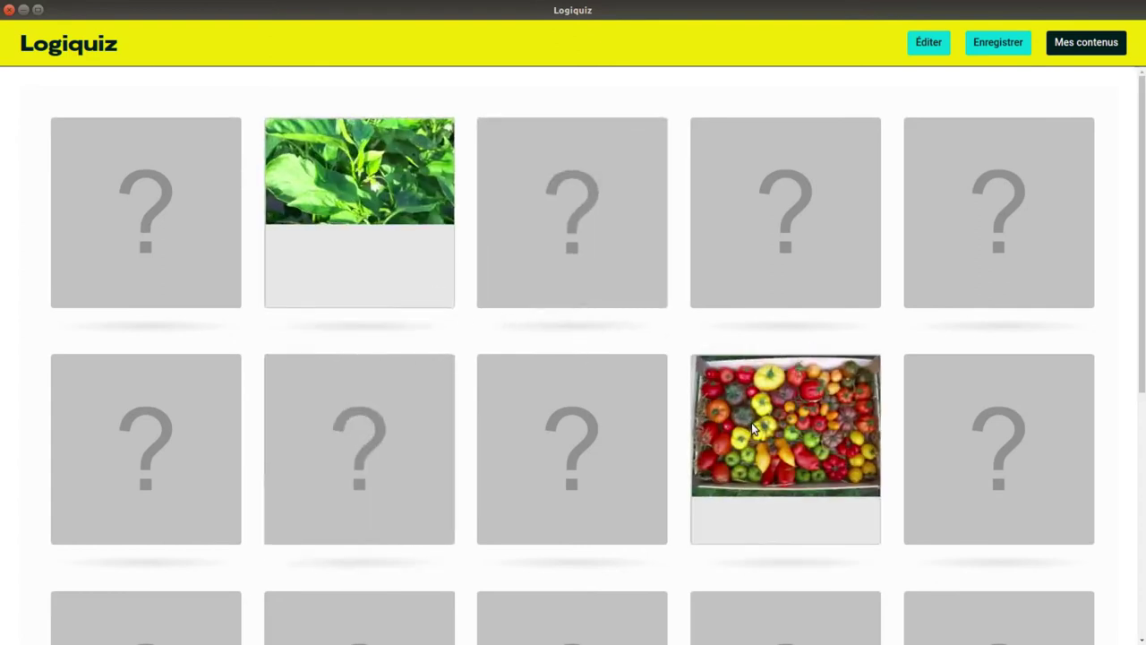
pyautogui.click(353, 429)
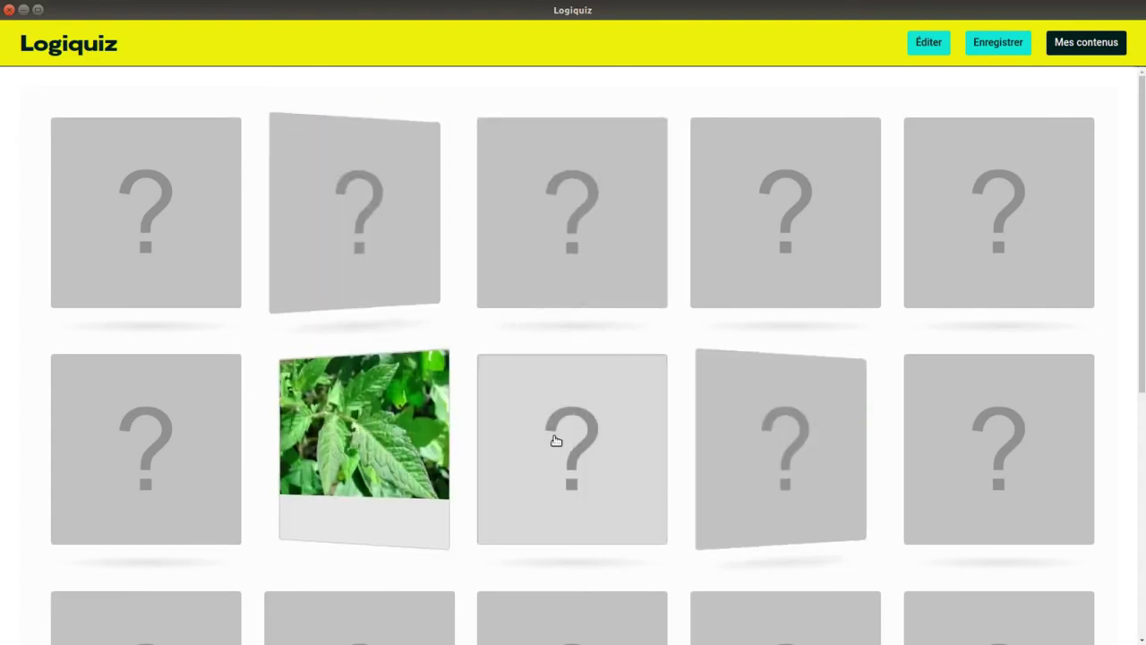
pyautogui.click(694, 439)
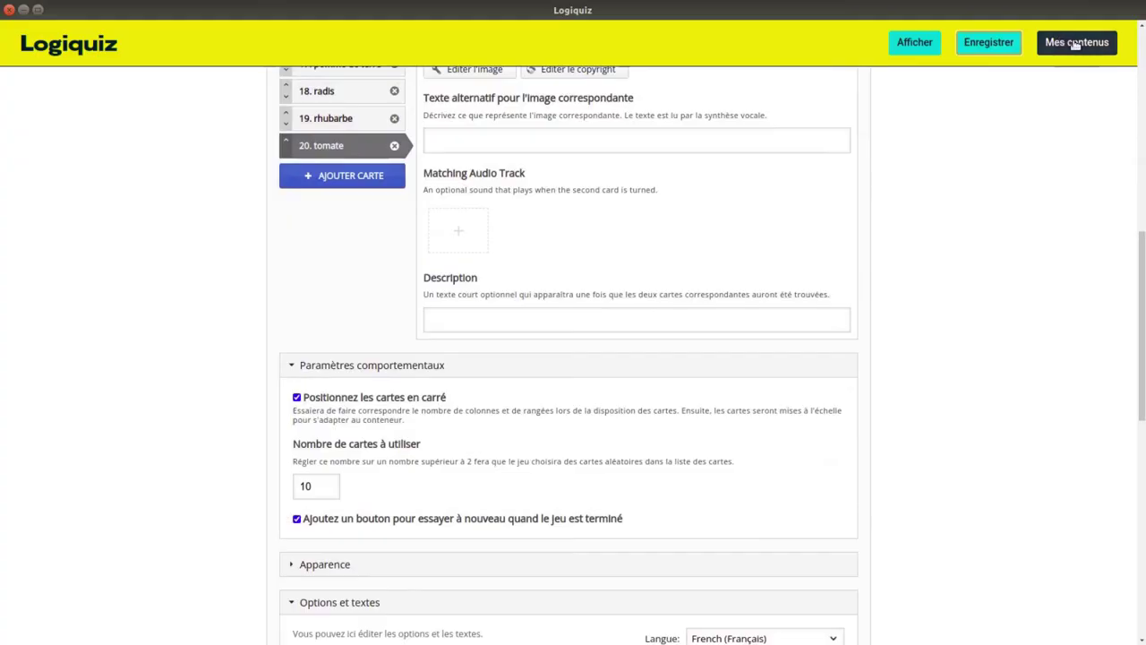
# Step: Return to the content list and download the MemoryGame "Retrouver les feuilles de chaque légume" to the Téléchargements folder under its proposed file name
pyautogui.click(1076, 43)
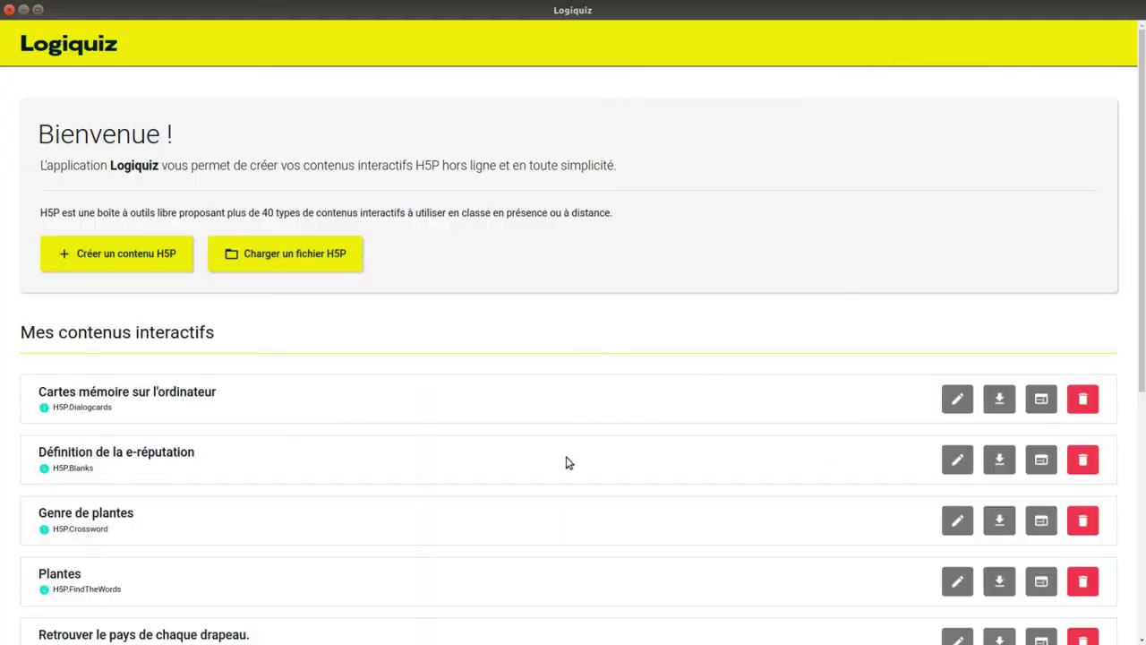
pyautogui.scroll(-5, 582, 444)
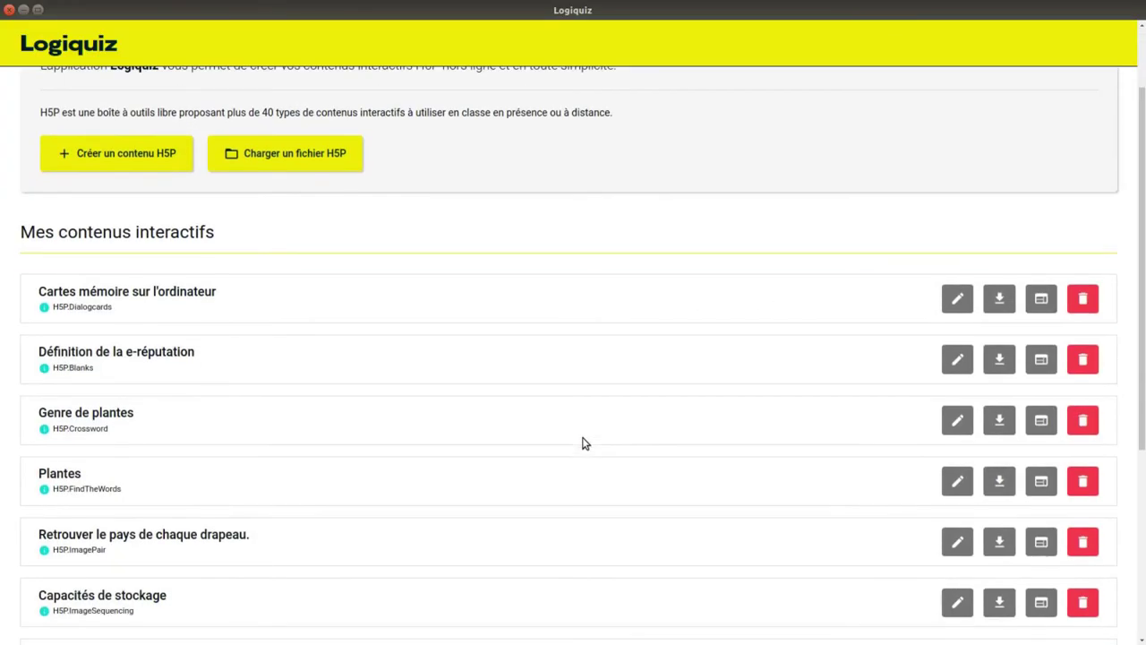
pyautogui.scroll(-1, 581, 444)
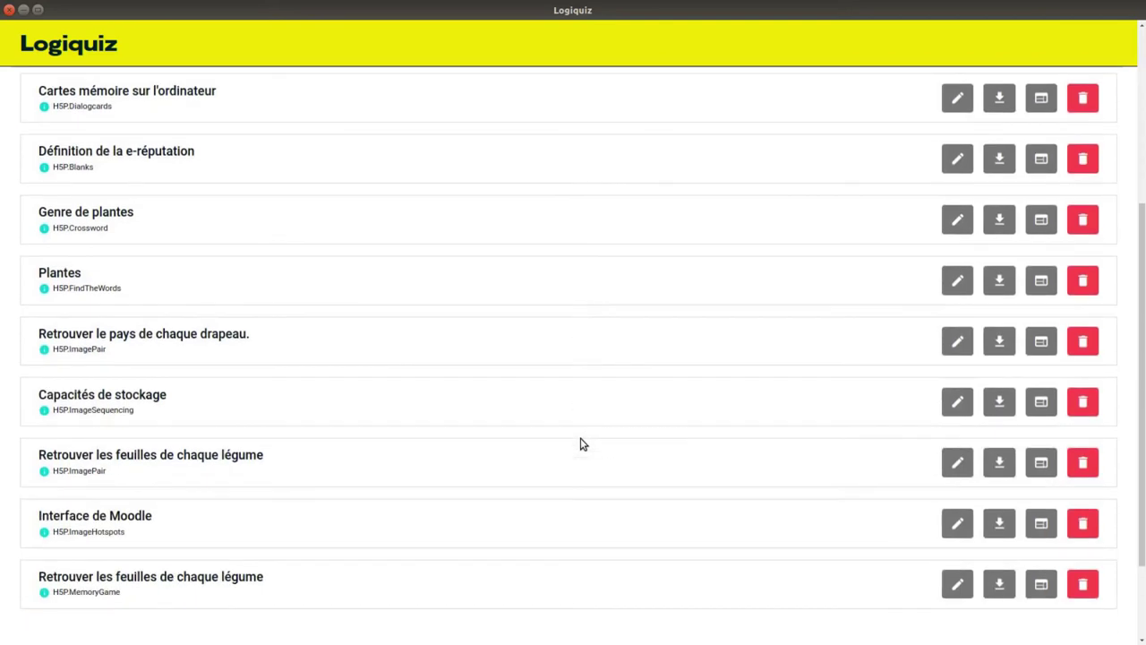
pyautogui.click(999, 584)
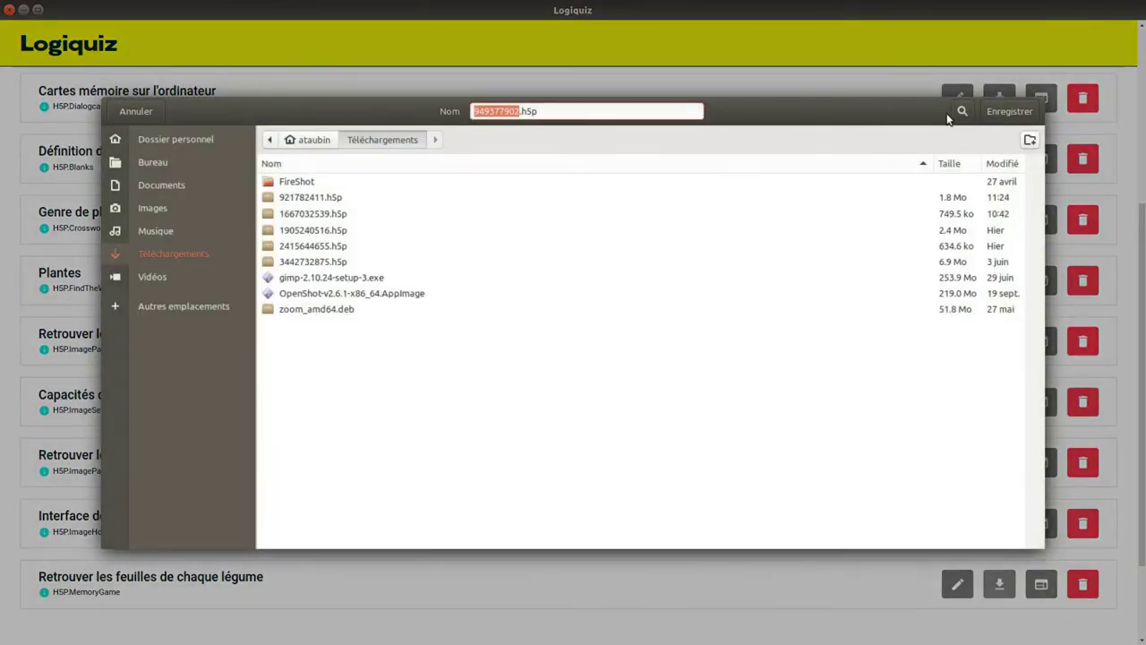
pyautogui.click(1009, 111)
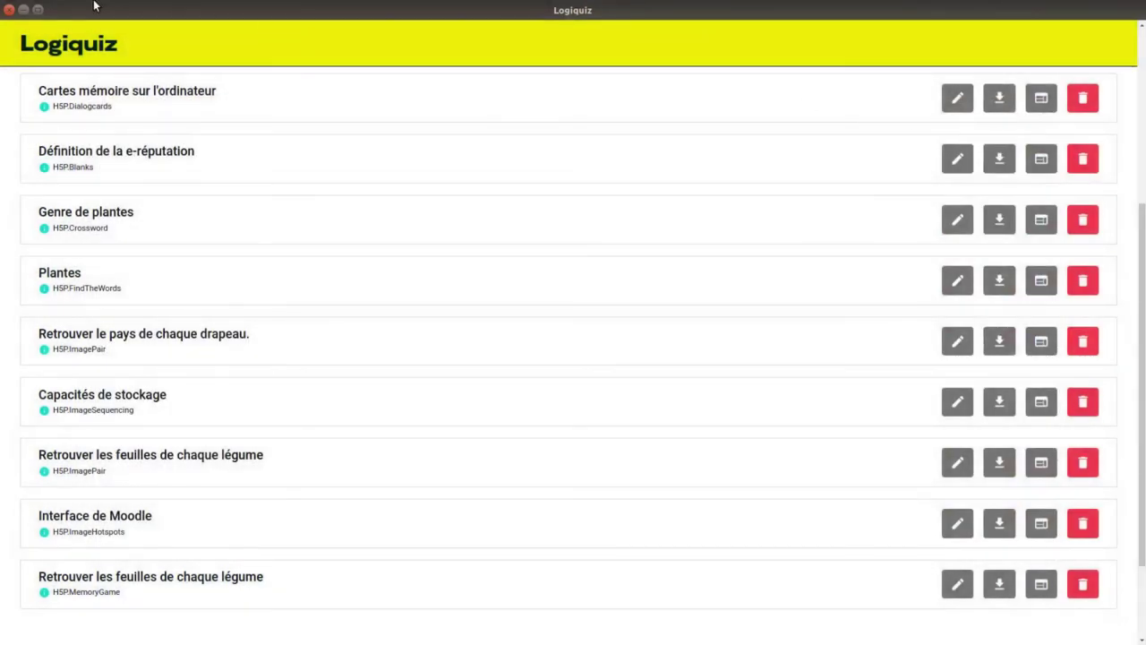
# Step: Switch to the Digiquiz page in the browser and open the file 949377902.h5p from Téléchargements
pyautogui.click(24, 9)
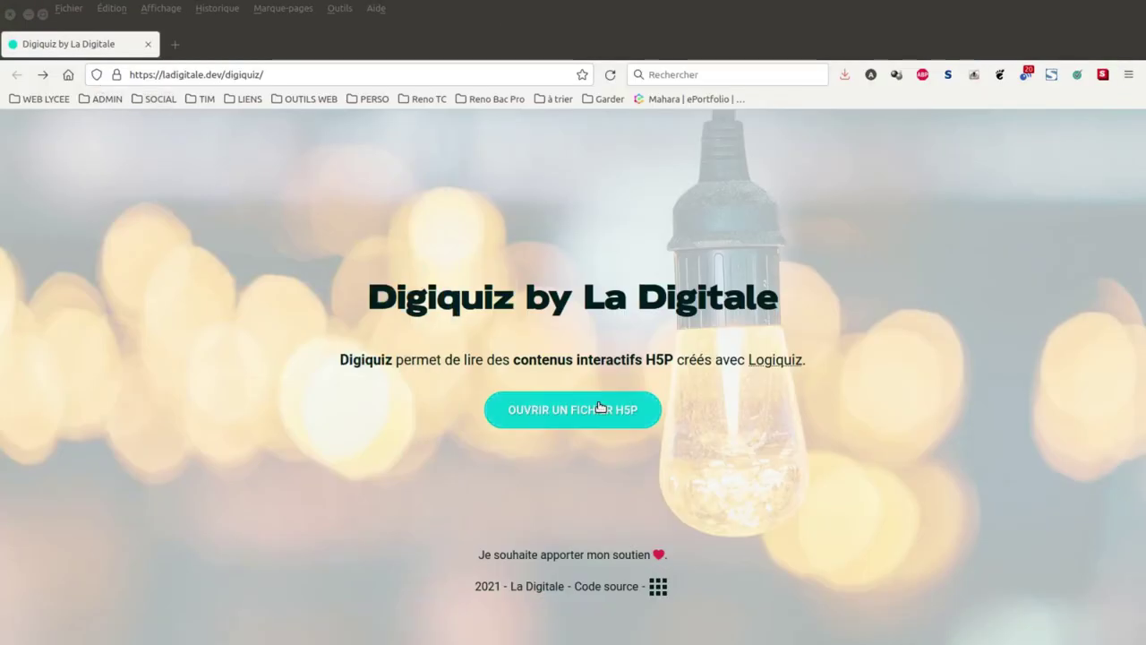
pyautogui.click(603, 408)
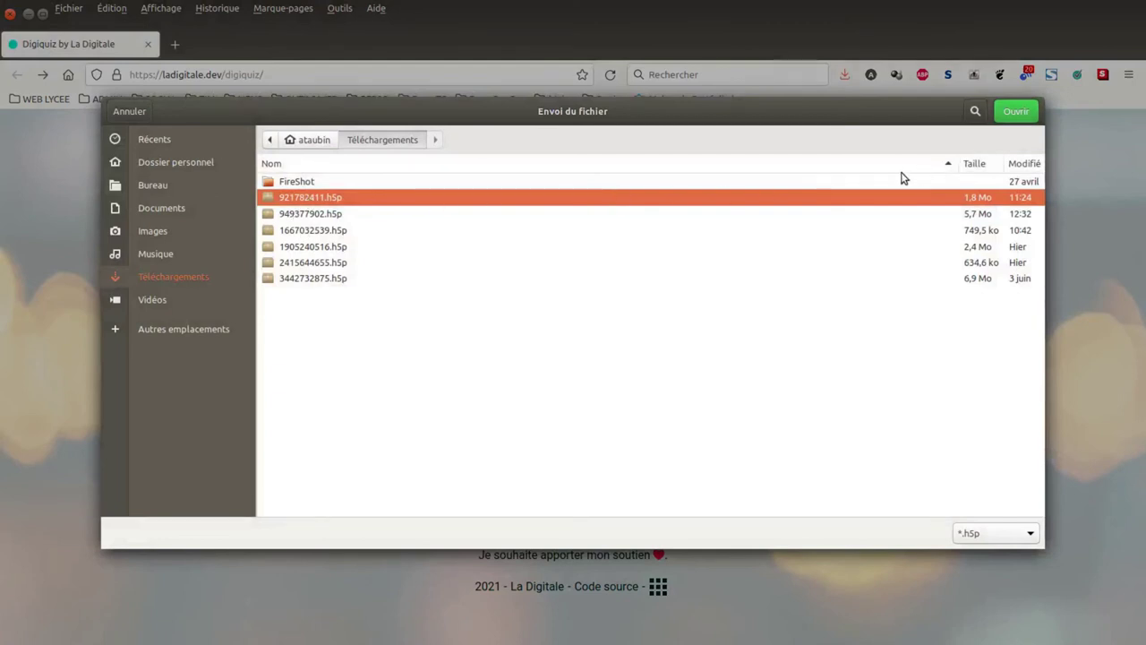
pyautogui.click(326, 216)
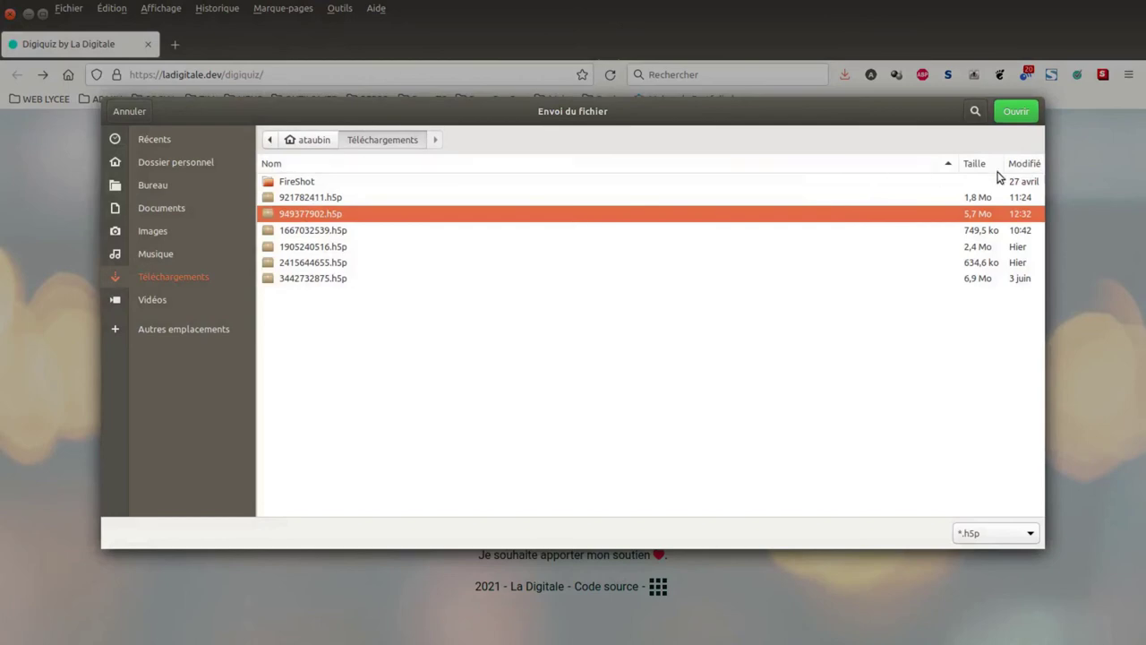
pyautogui.click(1017, 113)
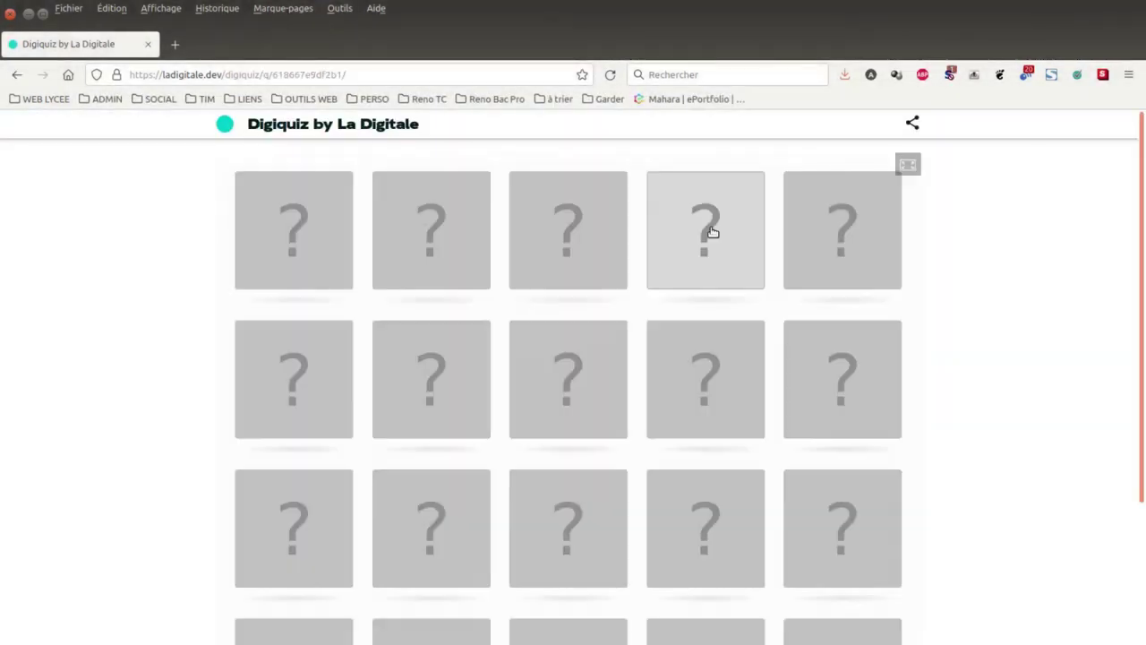
# Step: Test the game in Digiquiz by flipping two pairs of cards in the first two rows, and check the elapsed time and flipped-card counters
pyautogui.scroll(-2, 979, 310)
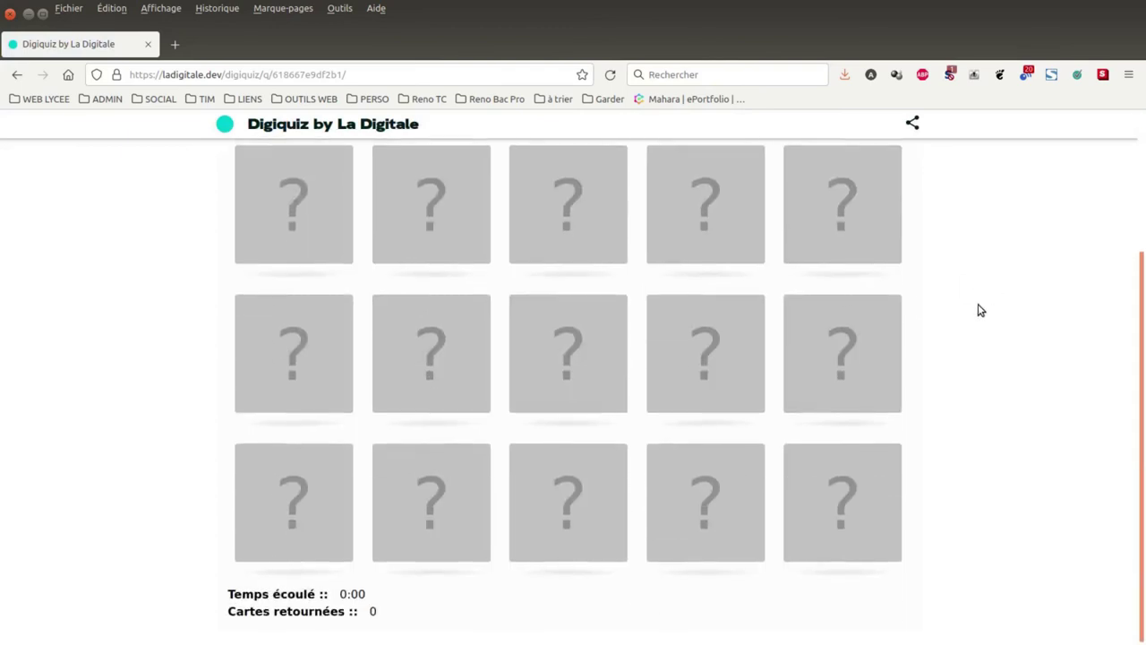
pyautogui.scroll(2, 979, 310)
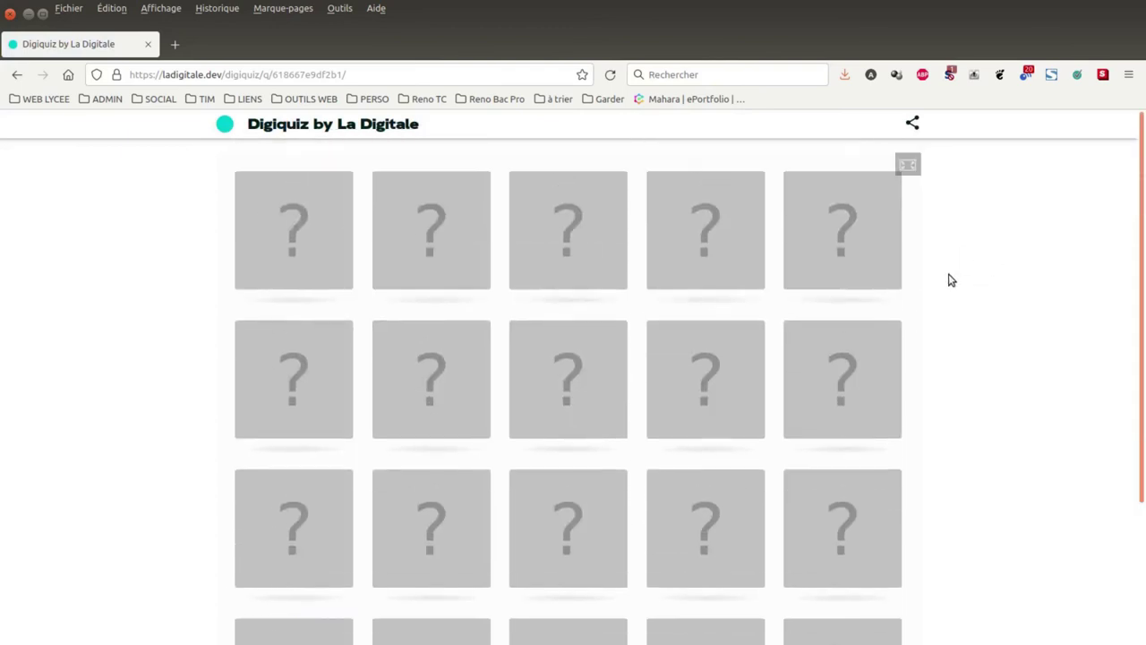
pyautogui.click(287, 225)
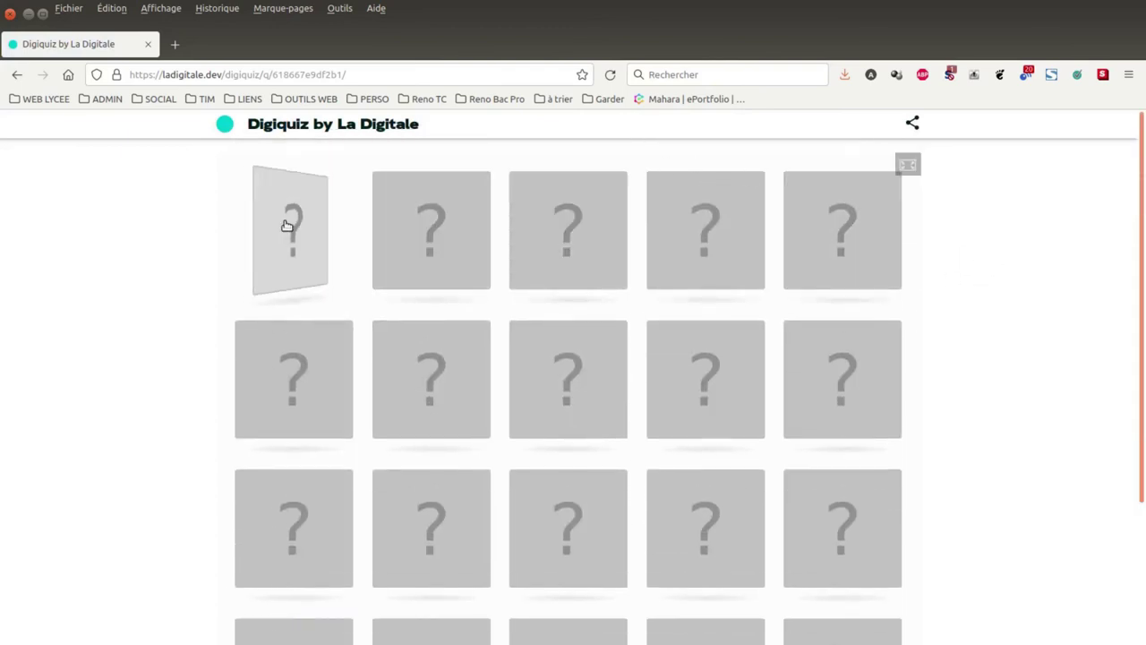
pyautogui.click(607, 365)
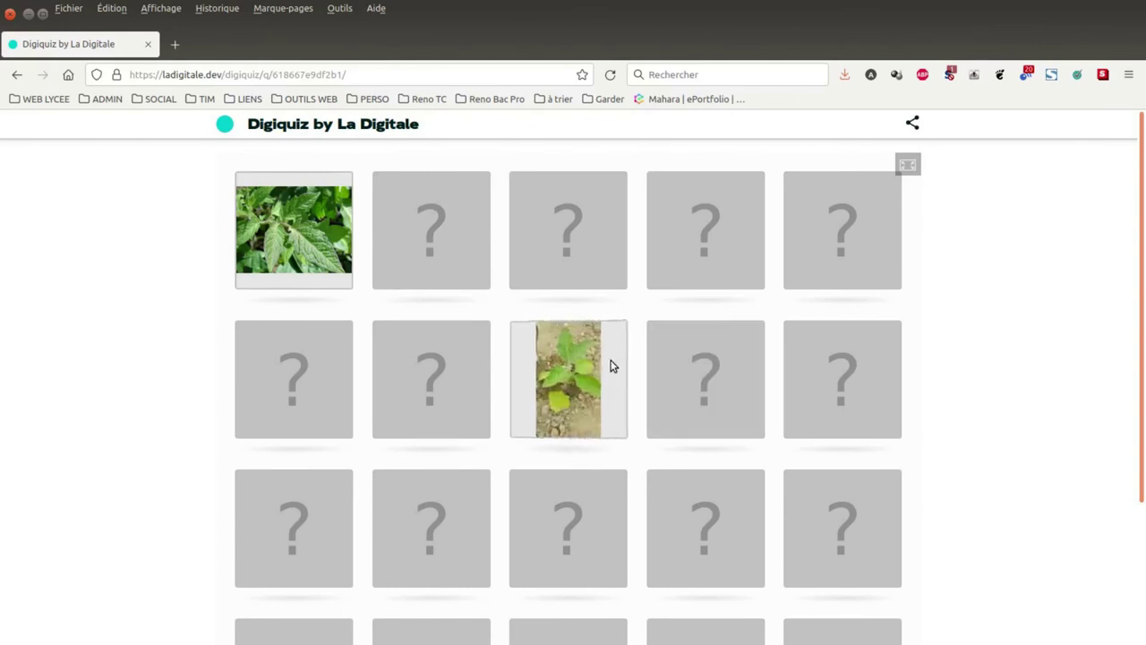
pyautogui.click(567, 248)
pyautogui.click(450, 375)
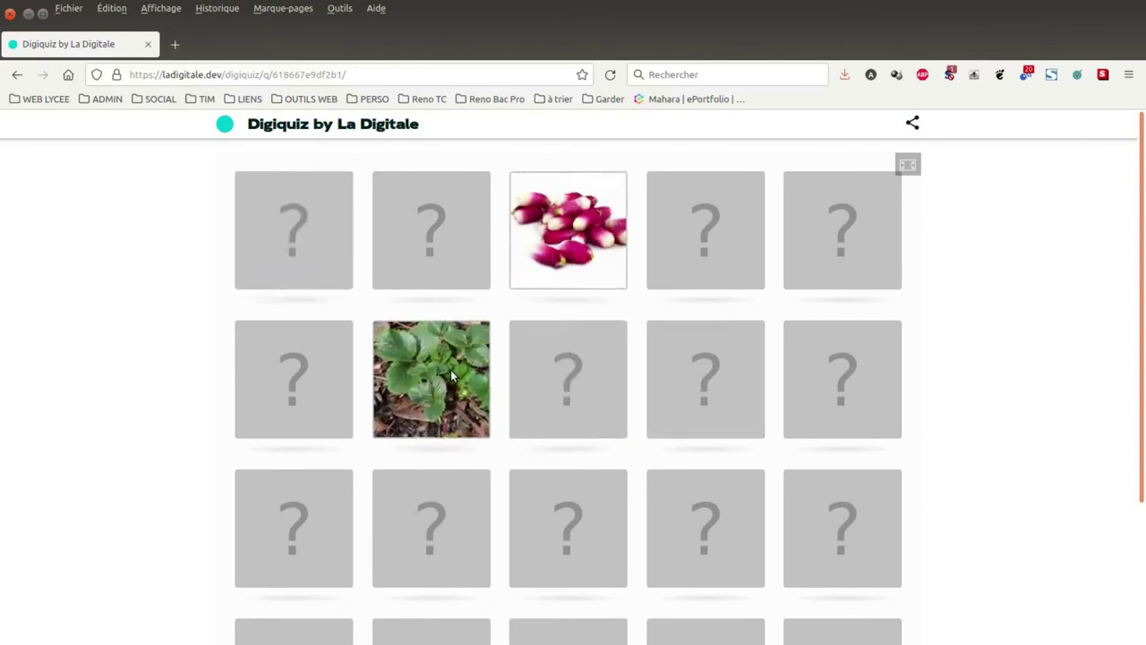
pyautogui.scroll(-2, 894, 316)
pyautogui.scroll(-1, 894, 316)
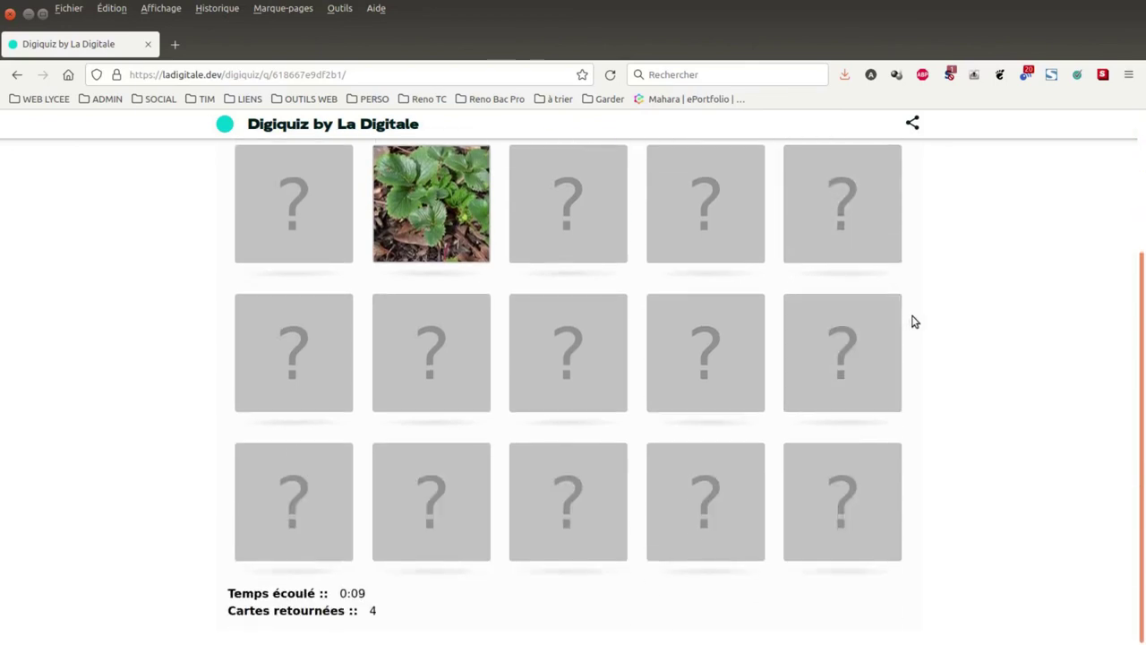
pyautogui.scroll(3, 913, 321)
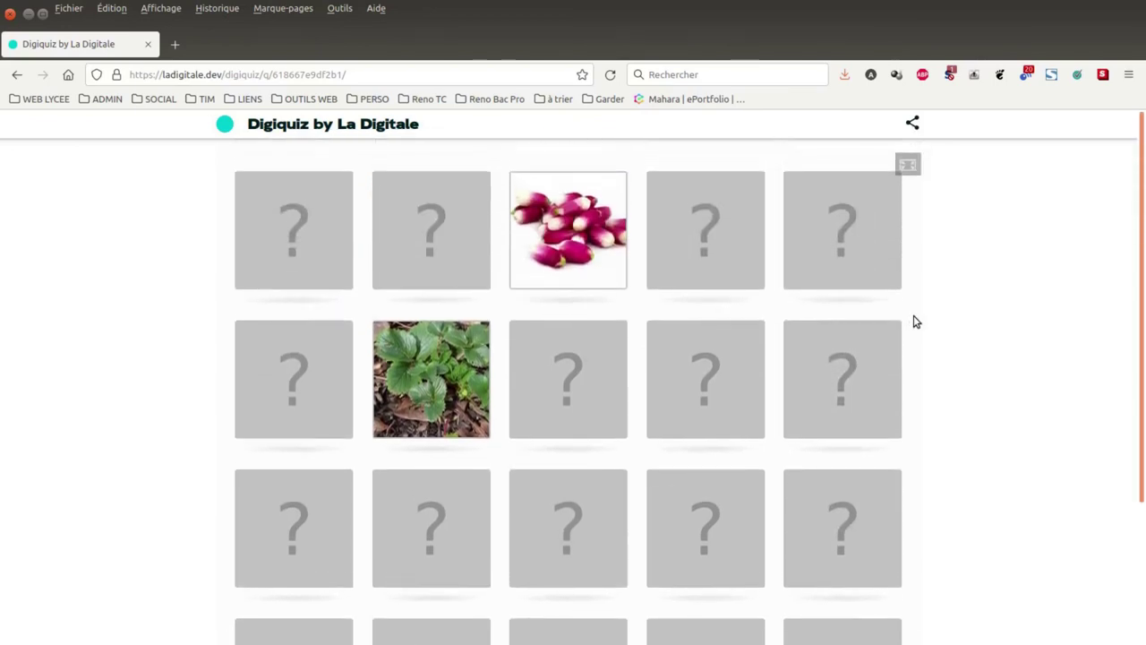
pyautogui.scroll(-3, 913, 321)
pyautogui.scroll(3, 913, 322)
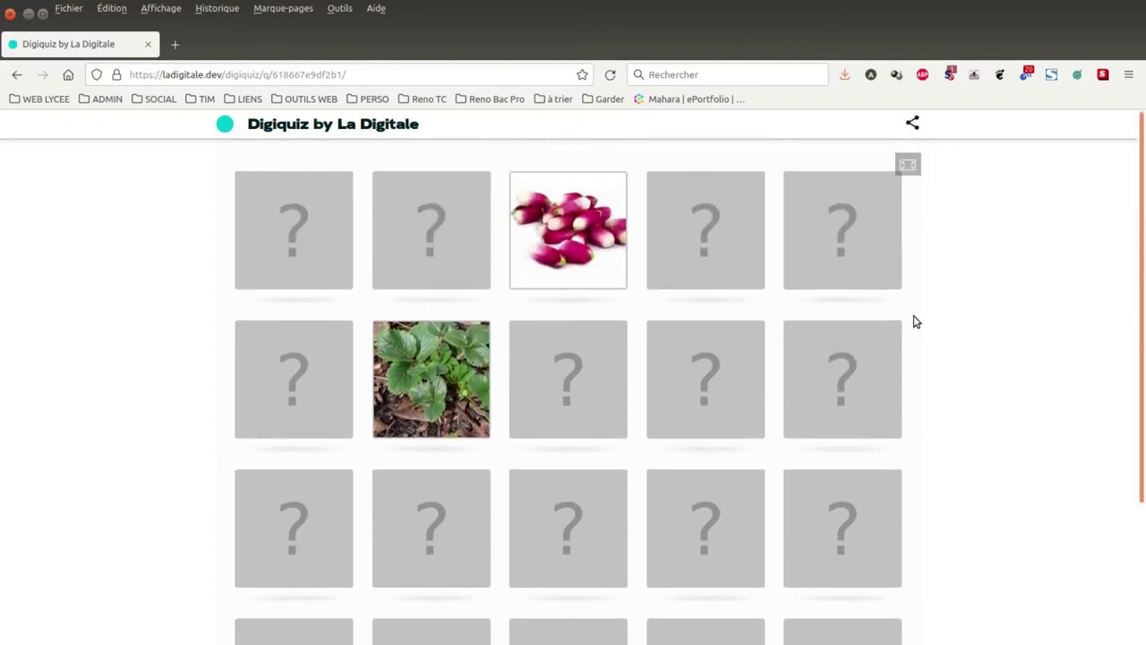